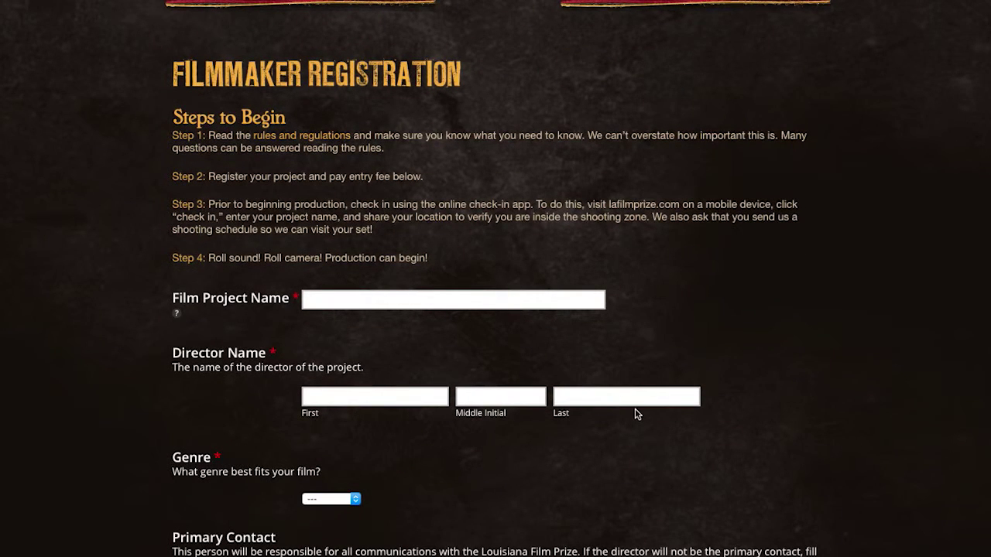
- Fill in the contact's street address and city on the registration form
{"action": "scroll", "coordinate": [637, 410], "scroll_direction": "down", "scroll_amount": 8}
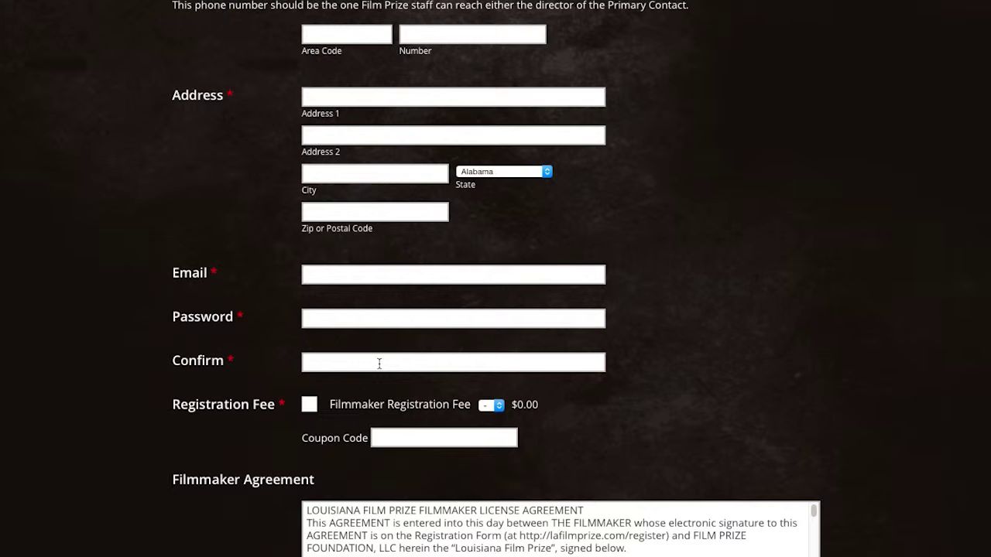
{"action": "scroll", "coordinate": [697, 353], "scroll_direction": "up", "scroll_amount": 9}
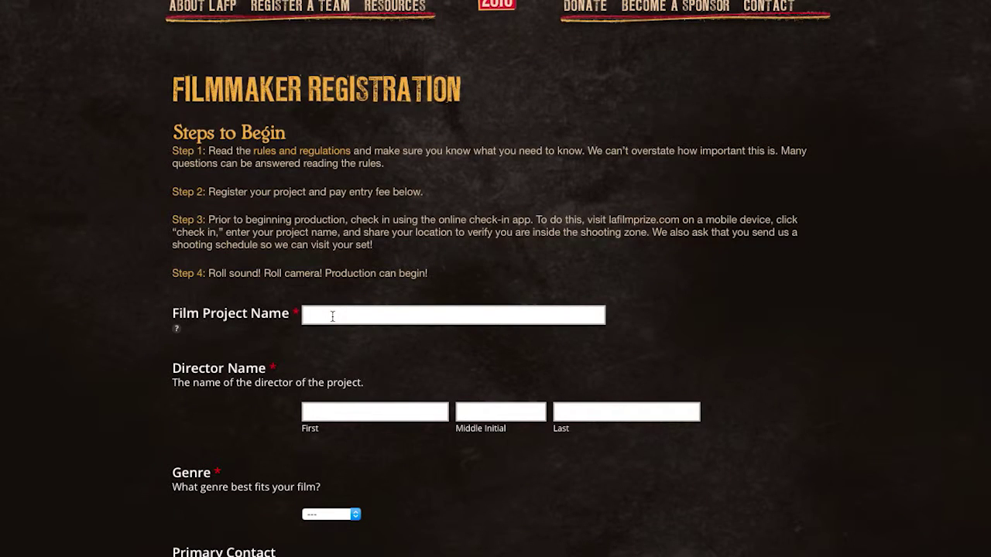
{"action": "left_click", "coordinate": [333, 316]}
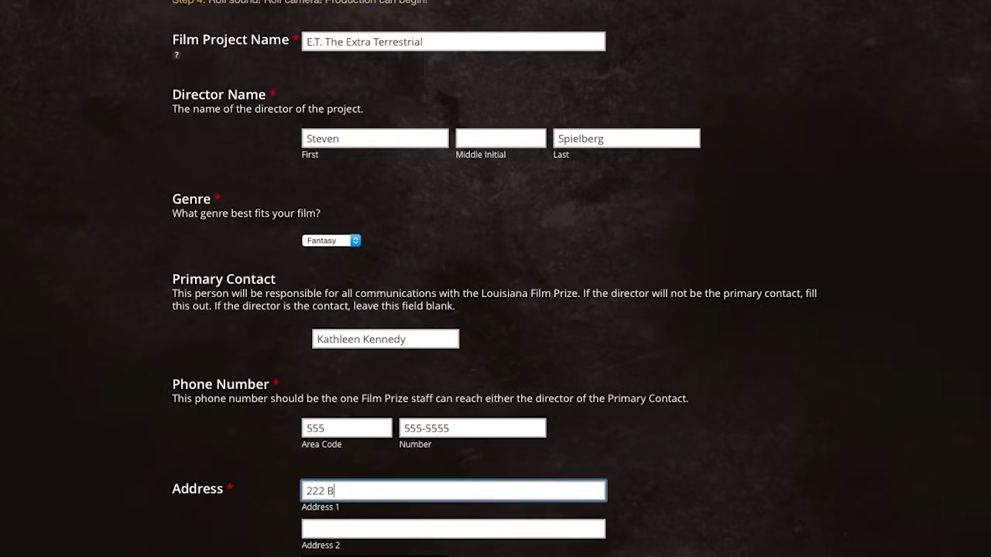
{"action": "key", "text": "Tab"}
{"action": "key", "text": "Tab"}
{"action": "left_click", "coordinate": [495, 556]}
- Enter the contact's zip code and e-mail address
{"action": "left_click", "coordinate": [493, 412]}
{"action": "type", "text": "90210"}
{"action": "key", "text": "Tab"}
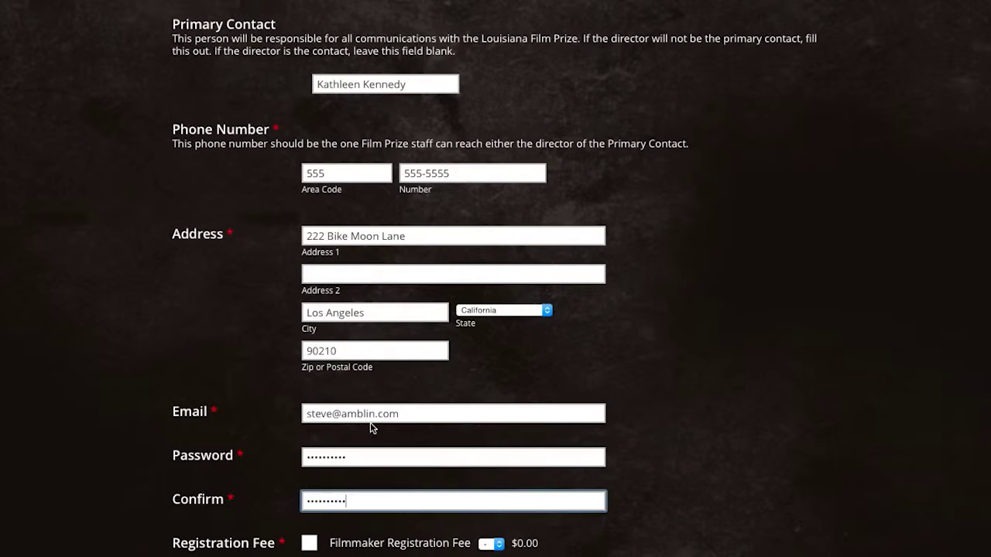
{"action": "scroll", "coordinate": [491, 545], "scroll_direction": "down", "scroll_amount": 6}
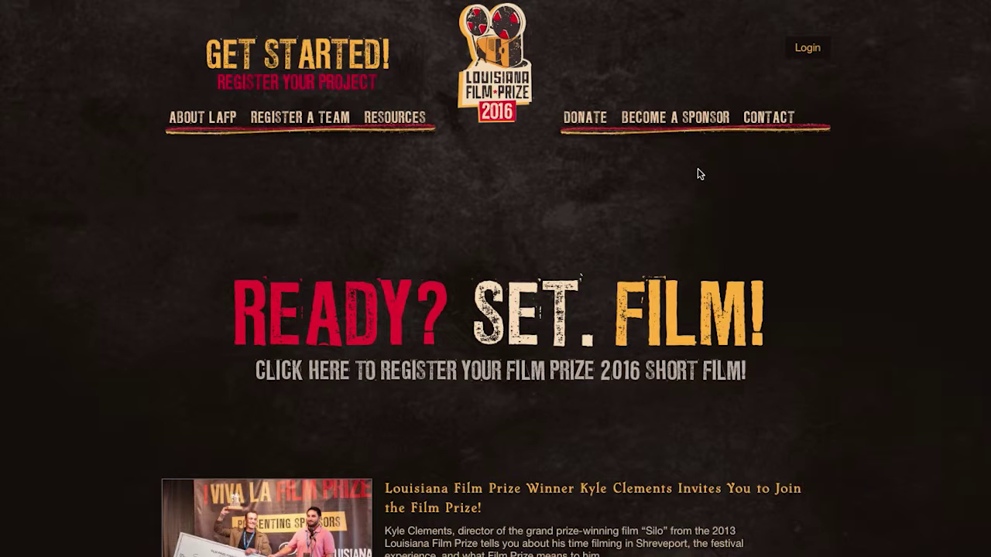
- Log in to the Filmmaker Portal with the account e-mail and password
{"action": "left_click", "coordinate": [812, 49]}
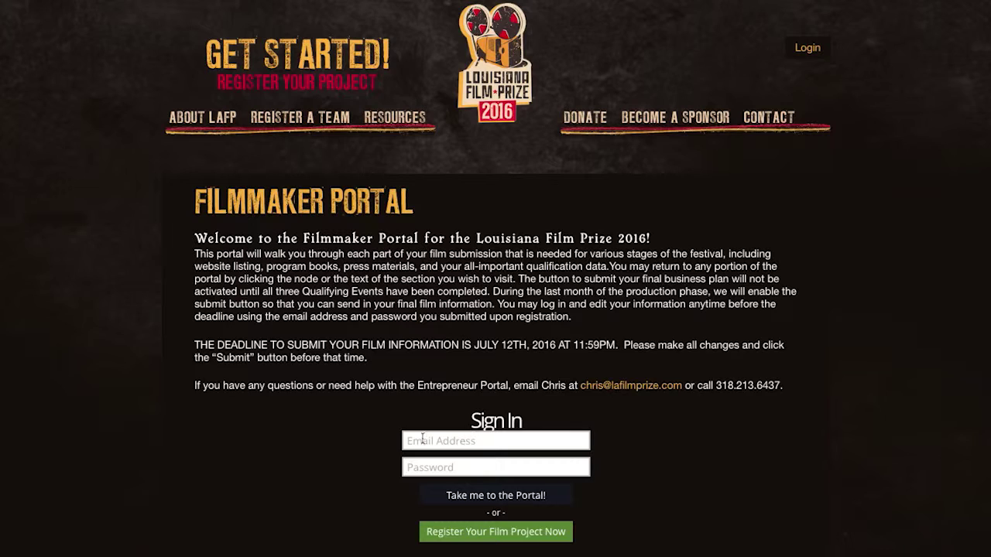
{"action": "left_click", "coordinate": [455, 441]}
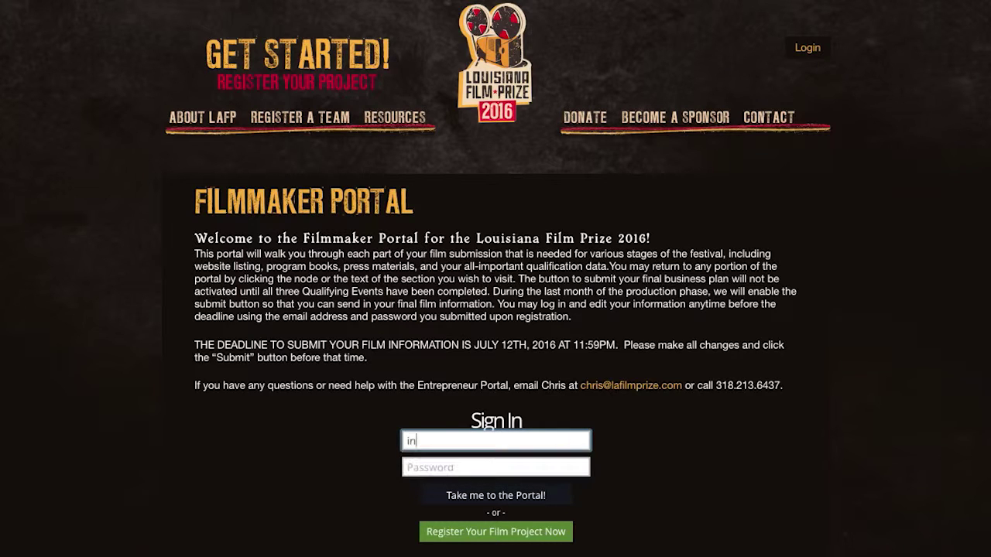
{"action": "key", "text": "Return"}
{"action": "type", "text": "••••••••••"}
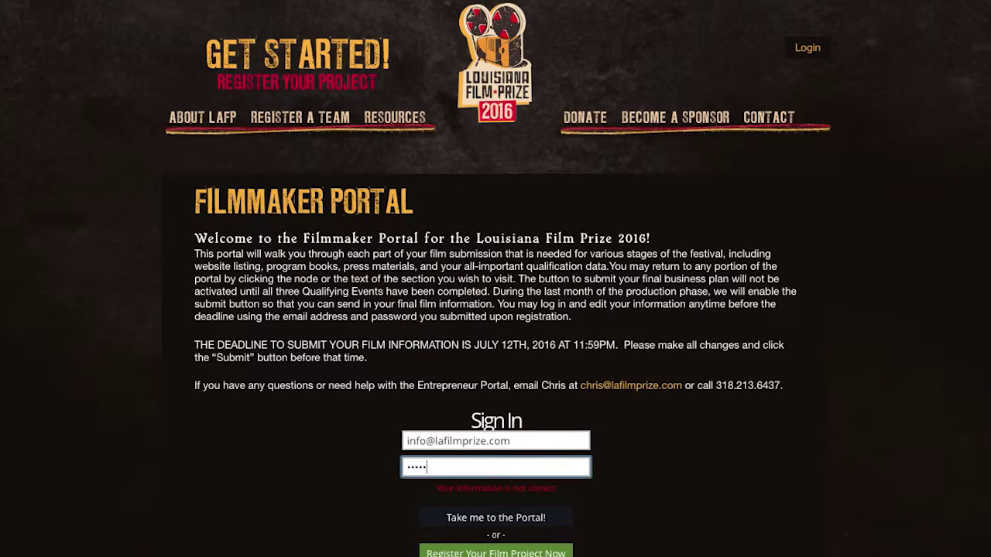
{"action": "key", "text": "Return"}
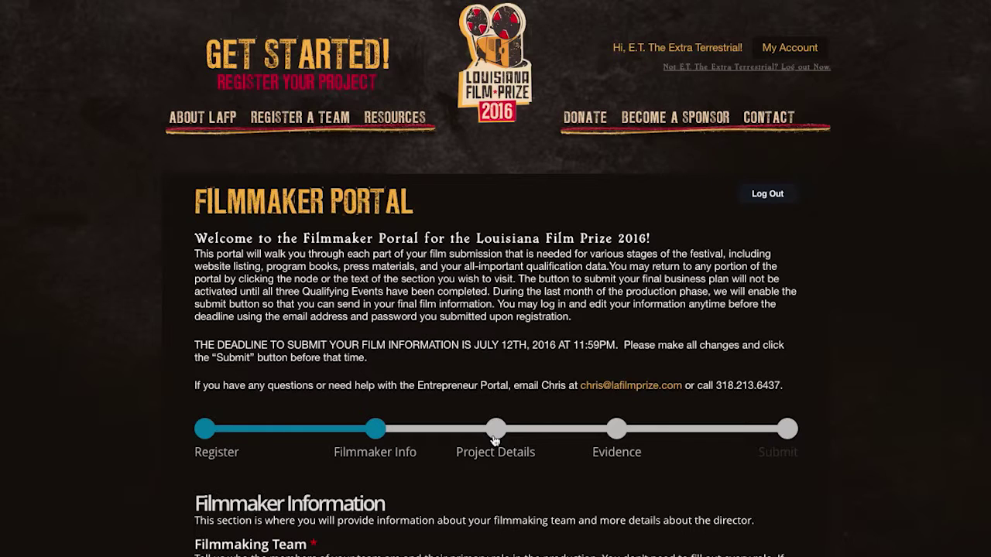
{"action": "scroll", "coordinate": [968, 469], "scroll_direction": "down", "scroll_amount": 3}
{"action": "scroll", "coordinate": [967, 470], "scroll_direction": "down", "scroll_amount": 2}
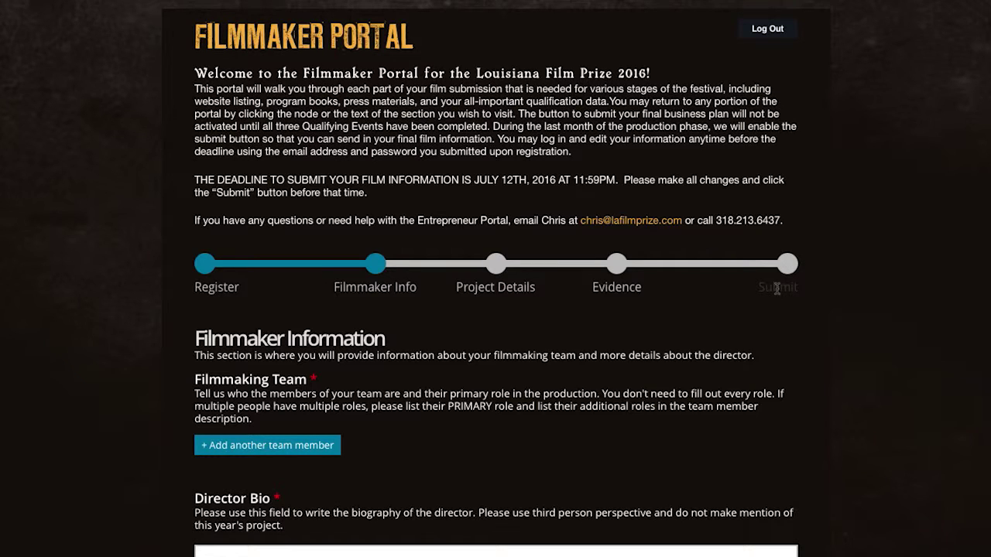
- Review the submitted registration details for E.T. The Extra Terrestrial on the Register step
{"action": "left_click", "coordinate": [217, 290]}
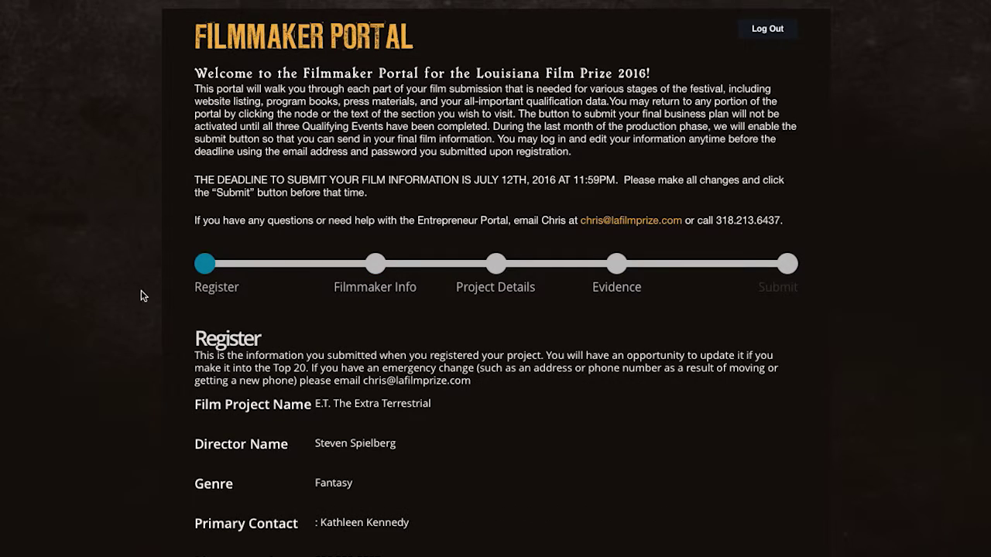
{"action": "scroll", "coordinate": [130, 296], "scroll_direction": "down", "scroll_amount": 1}
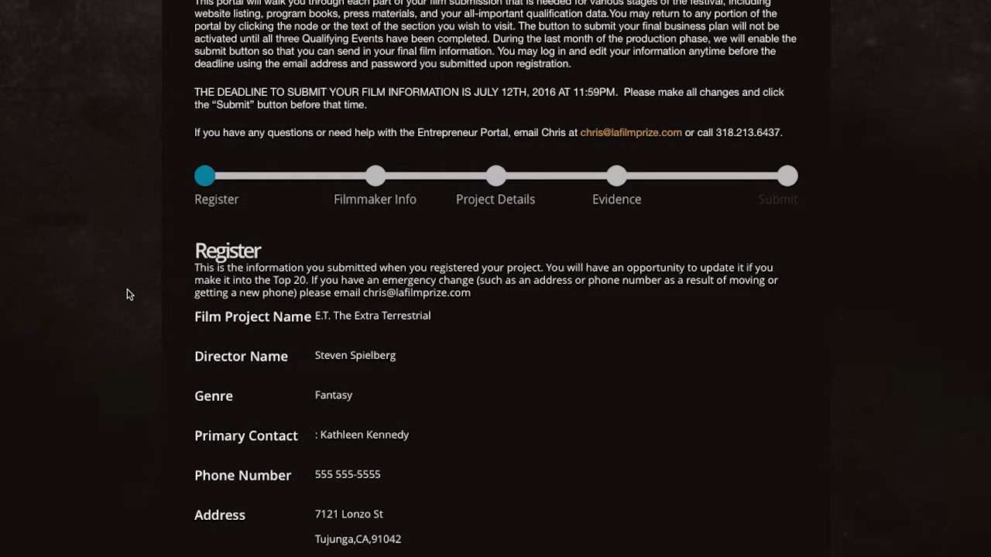
{"action": "scroll", "coordinate": [127, 294], "scroll_direction": "down", "scroll_amount": 2}
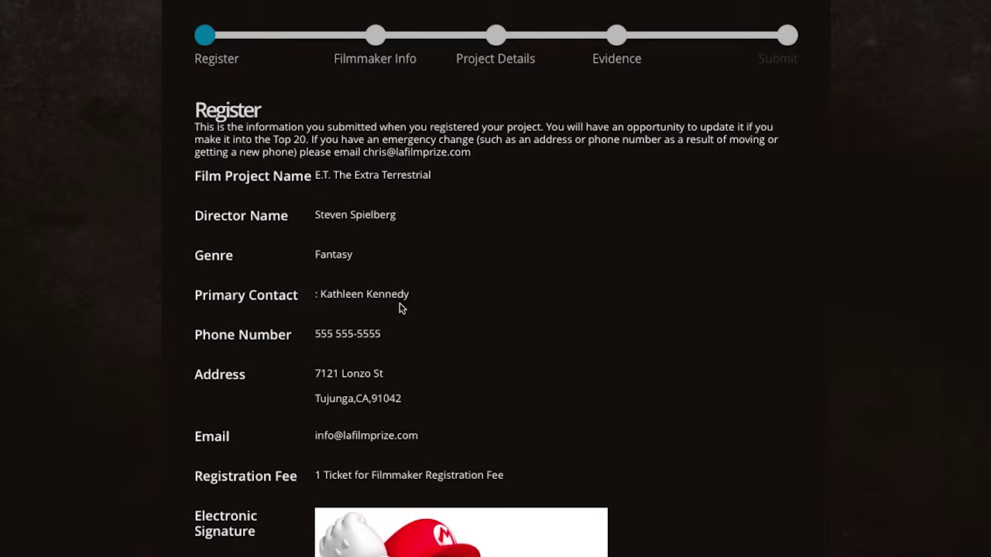
{"action": "scroll", "coordinate": [440, 376], "scroll_direction": "down", "scroll_amount": 2}
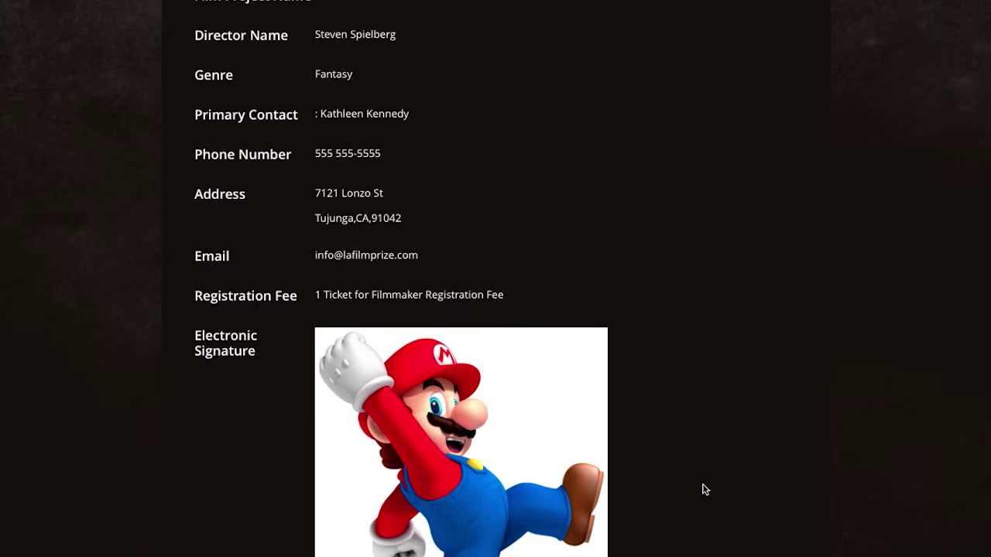
{"action": "scroll", "coordinate": [703, 487], "scroll_direction": "up", "scroll_amount": 3}
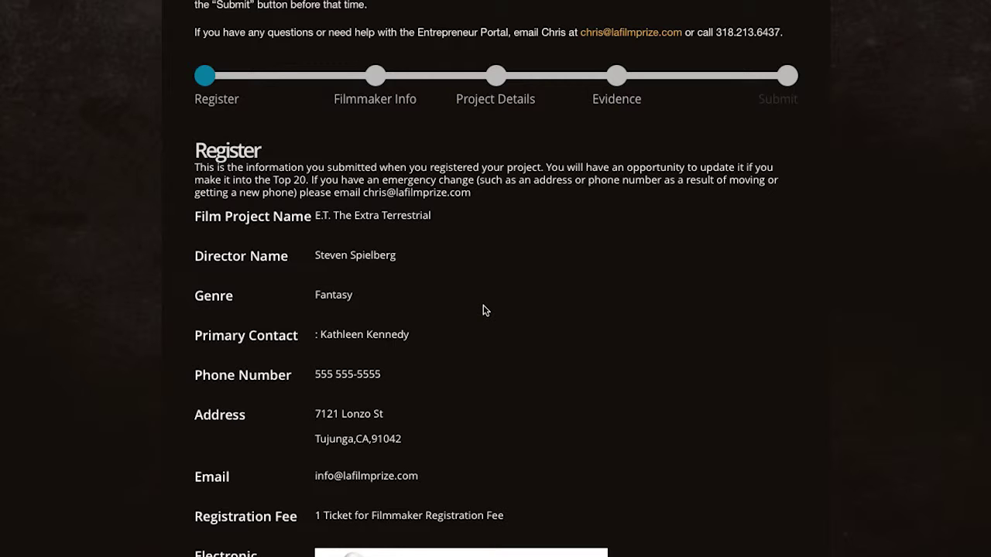
{"action": "scroll", "coordinate": [483, 311], "scroll_direction": "up", "scroll_amount": 3}
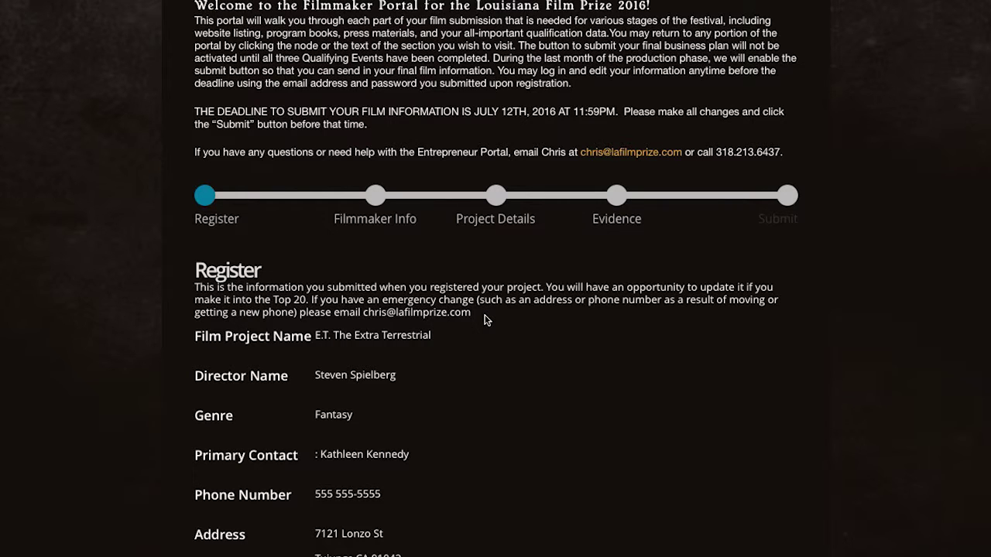
{"action": "scroll", "coordinate": [497, 326], "scroll_direction": "up", "scroll_amount": 2}
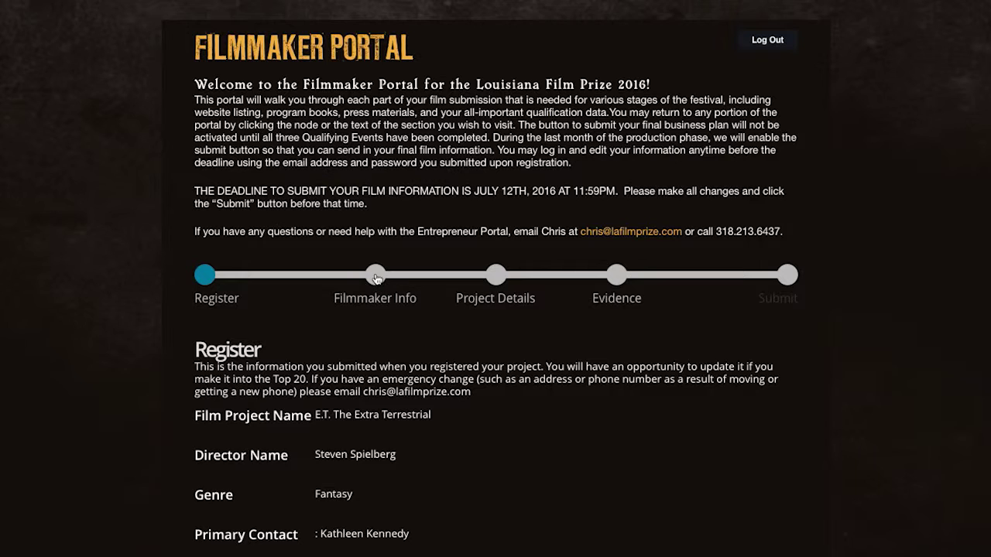
- On Filmmaker Info, add a team member entry with position left as Director
{"action": "left_click", "coordinate": [376, 276]}
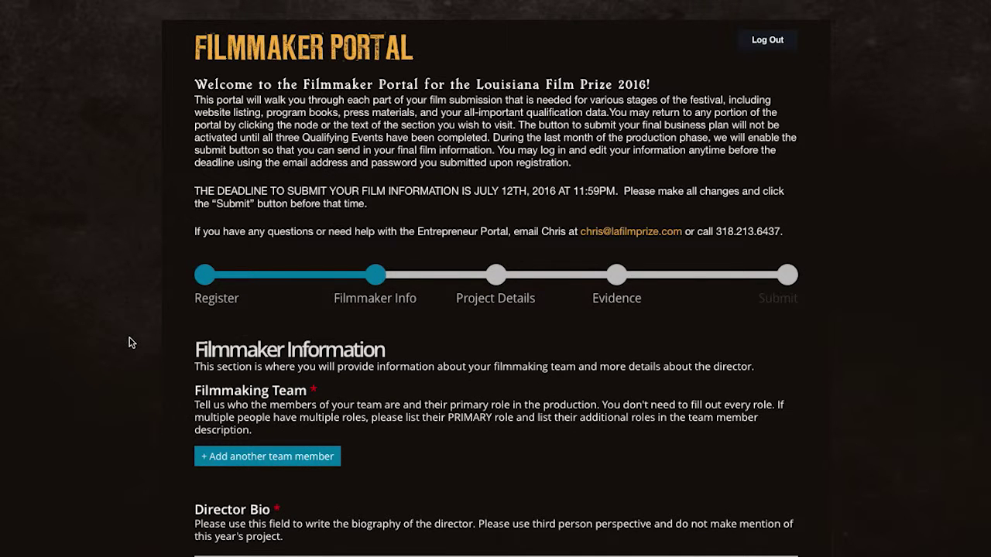
{"action": "scroll", "coordinate": [130, 342], "scroll_direction": "down", "scroll_amount": 2}
{"action": "scroll", "coordinate": [130, 342], "scroll_direction": "down", "scroll_amount": 1}
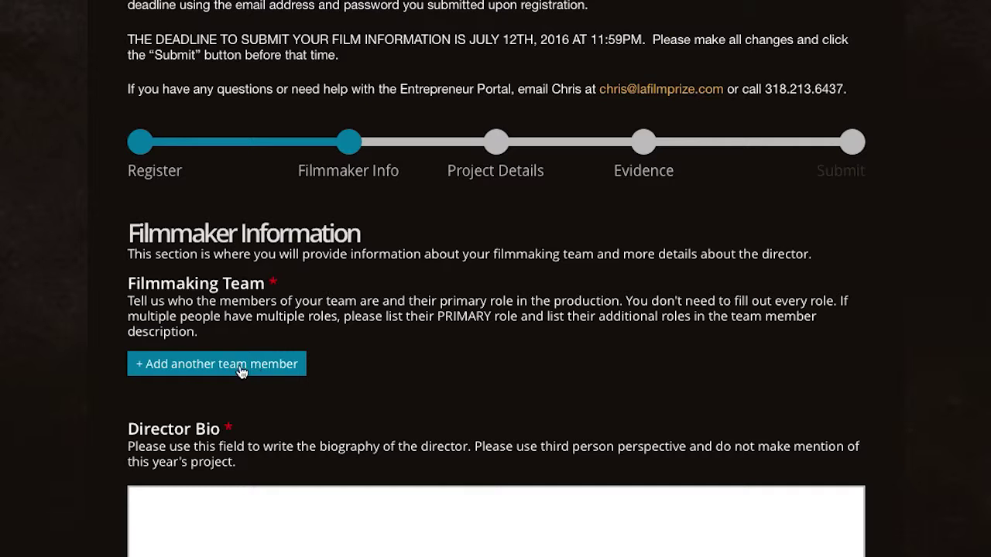
{"action": "left_click", "coordinate": [191, 367]}
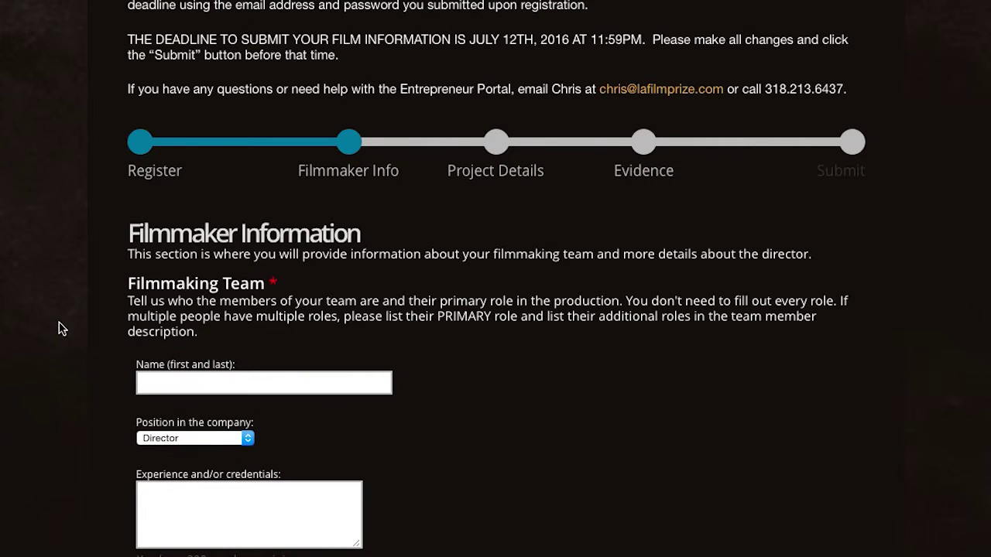
{"action": "scroll", "coordinate": [60, 324], "scroll_direction": "down", "scroll_amount": 3}
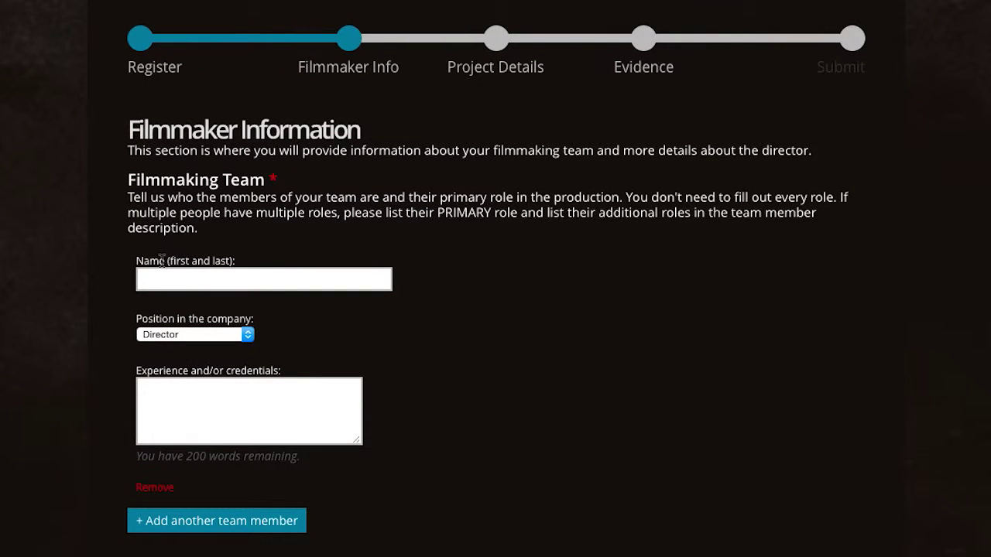
{"action": "left_click", "coordinate": [211, 336]}
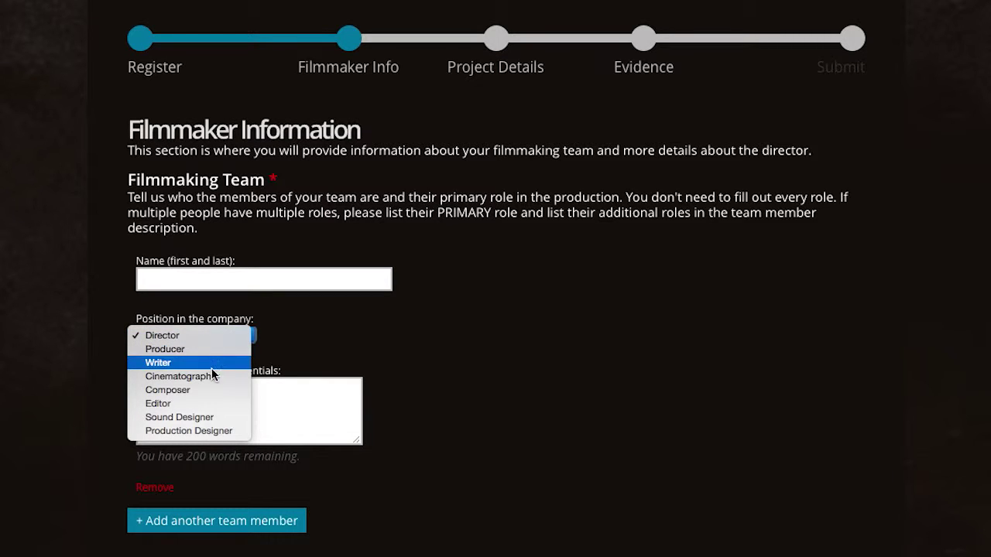
{"action": "left_click", "coordinate": [68, 373]}
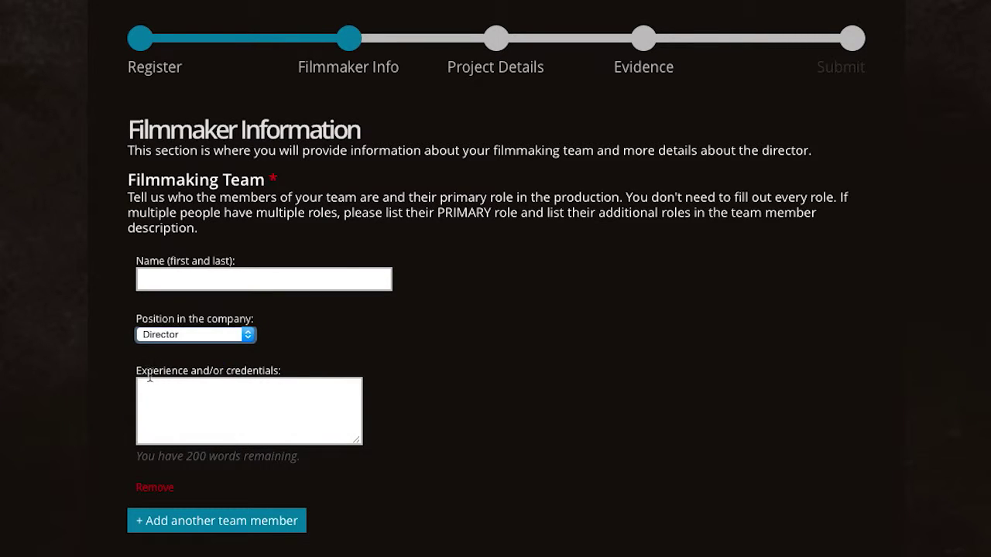
{"action": "left_click_drag", "start_coordinate": [137, 372], "coordinate": [209, 387]}
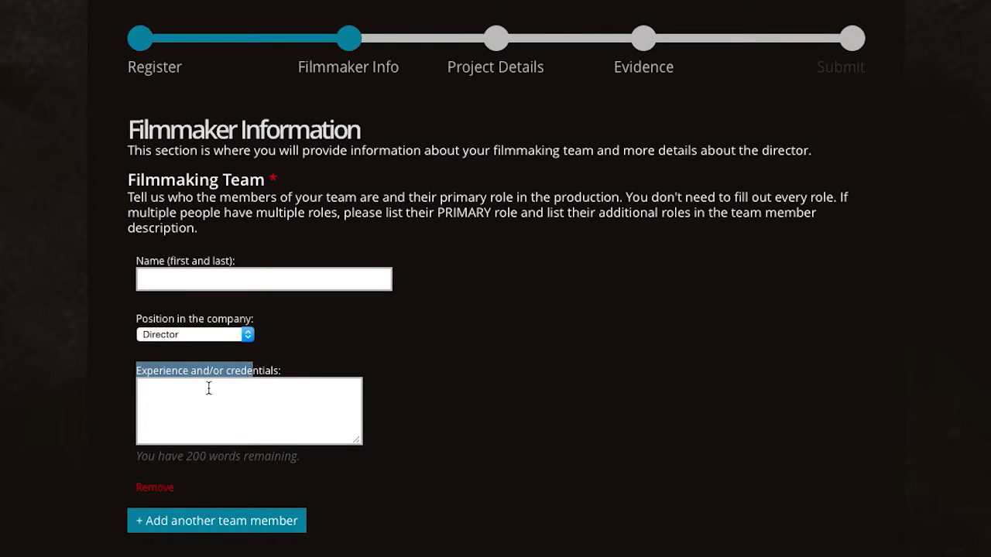
{"action": "left_click", "coordinate": [208, 388]}
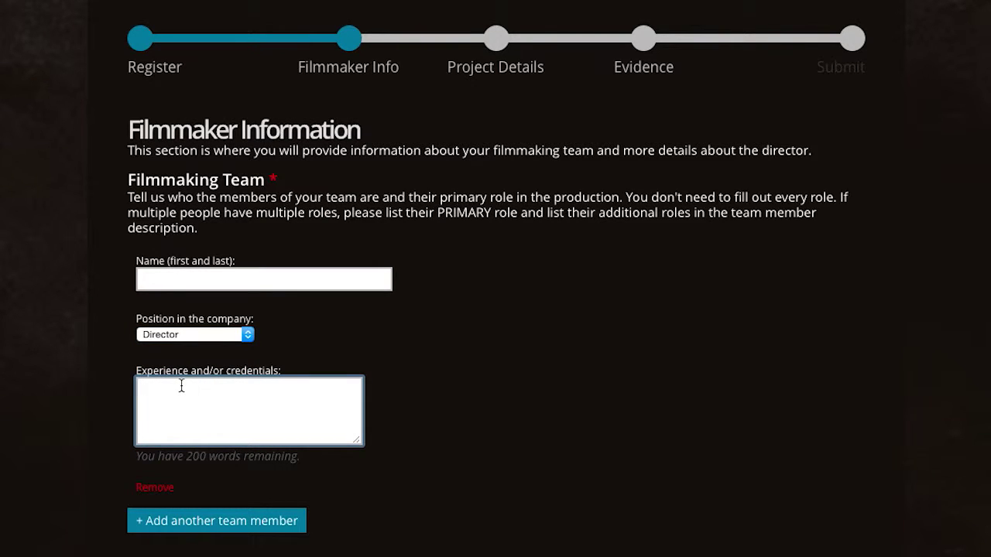
- Enter the member's name as Director with experience 'Renowned filmmaker and producer in Hollywood.'
{"action": "left_click", "coordinate": [172, 283]}
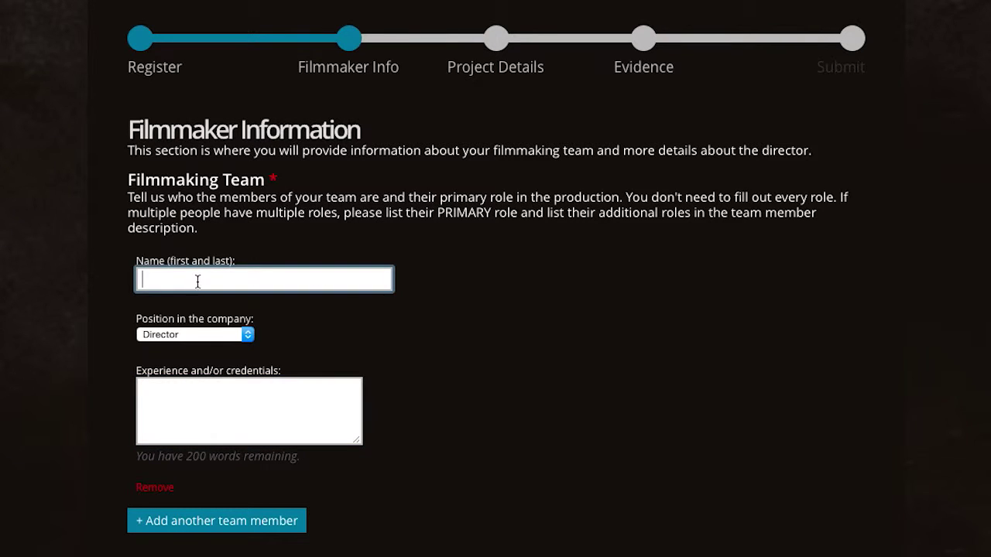
{"action": "type", "text": "Steven Spielberg"}
{"action": "left_click", "coordinate": [181, 335]}
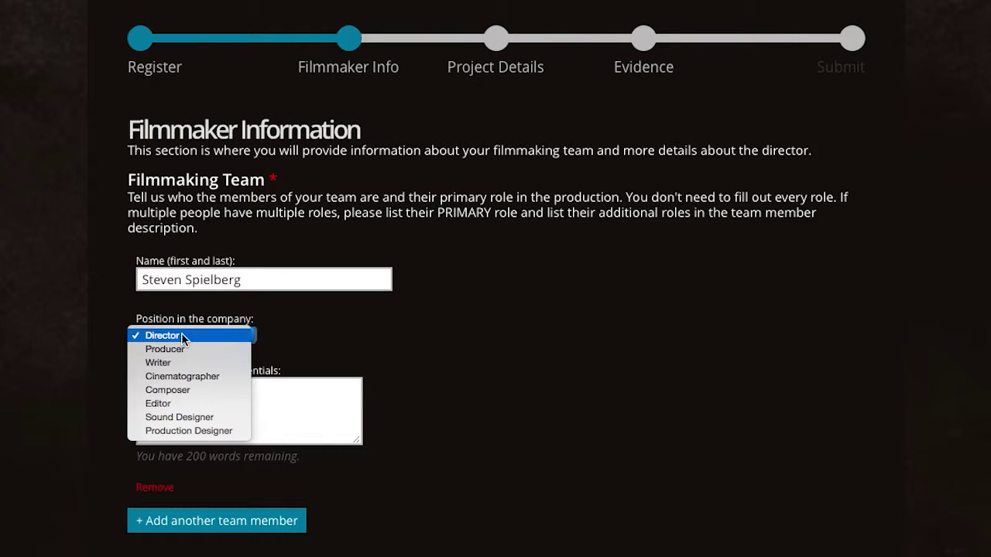
{"action": "left_click", "coordinate": [182, 335]}
{"action": "left_click", "coordinate": [210, 393]}
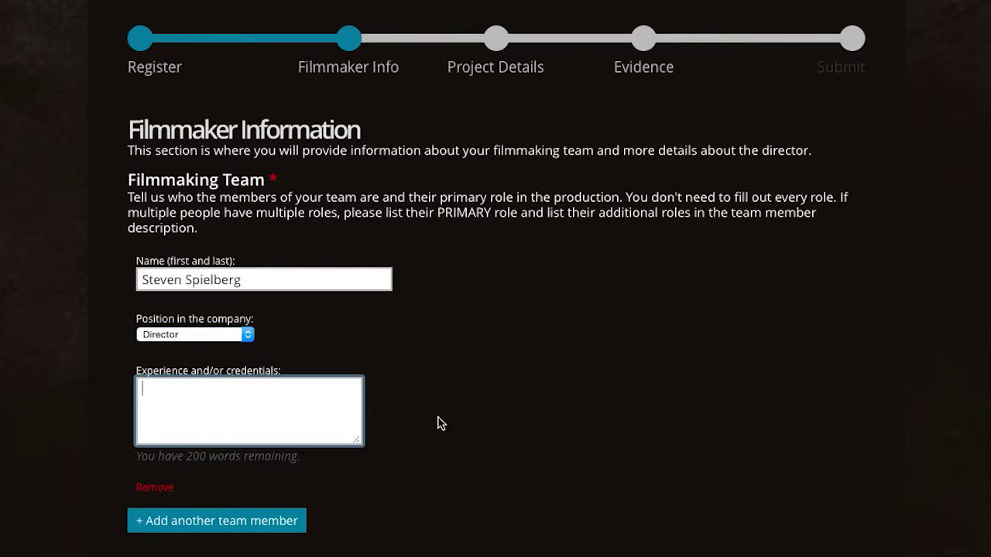
{"action": "type", "text": "Renowned filmmaker and producer in Holloywood."}
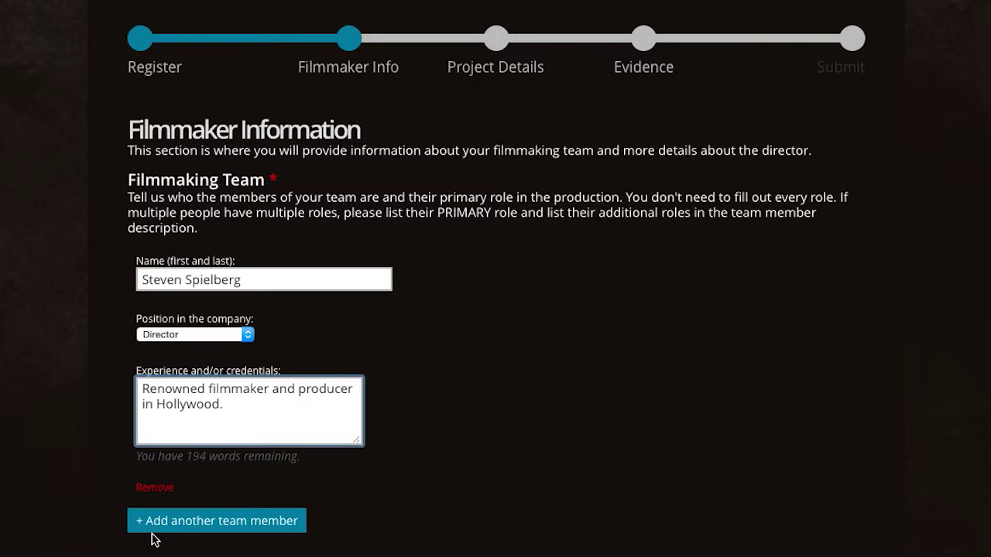
- Add a second team member as Producer, with a credential about years of experience
{"action": "left_click", "coordinate": [246, 529]}
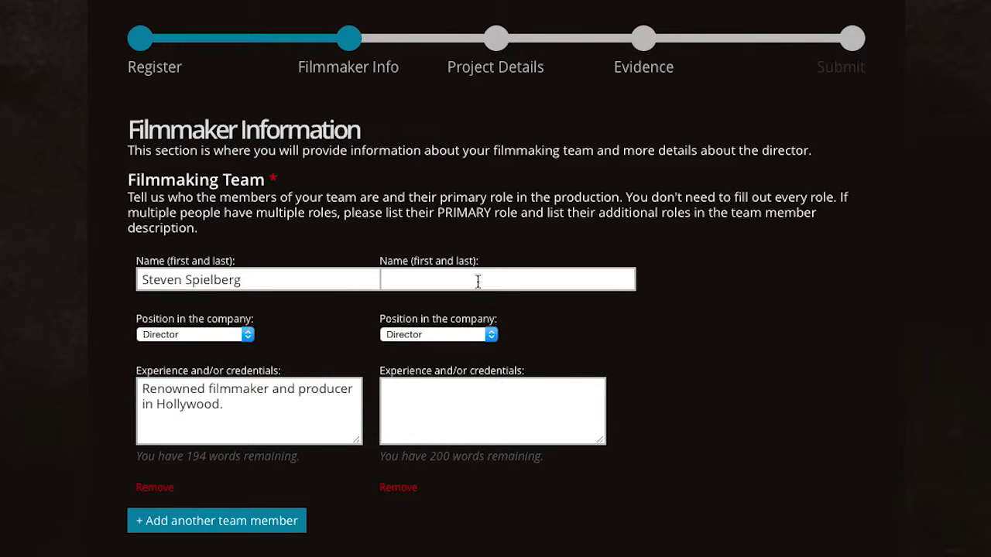
{"action": "left_click", "coordinate": [478, 282]}
{"action": "type", "text": "Kathleen Kennedy"}
{"action": "left_click", "coordinate": [432, 335]}
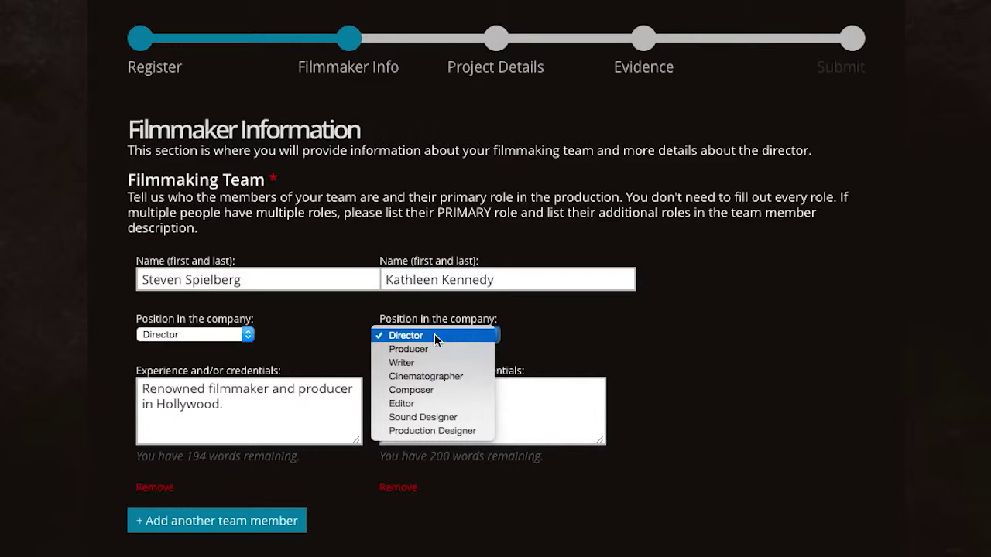
{"action": "left_click", "coordinate": [433, 349]}
{"action": "left_click", "coordinate": [564, 407]}
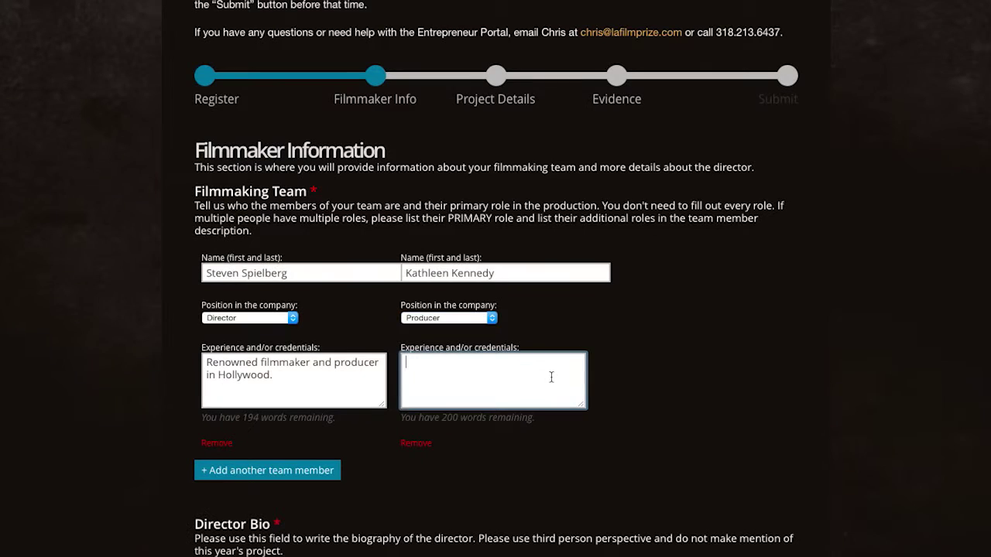
{"action": "type", "text": "Amazing producer with ye"}
{"action": "key", "text": "BackSpace"}
{"action": "key", "text": "BackSpace"}
{"action": "type", "text": "years of experience "}
{"action": "type", "text": "wi"}
{"action": "key", "text": "BackSpace"}
{"action": "type", "text": "orting with Stee"}
{"action": "key", "text": "BackSpace"}
{"action": "type", "text": "ve."}
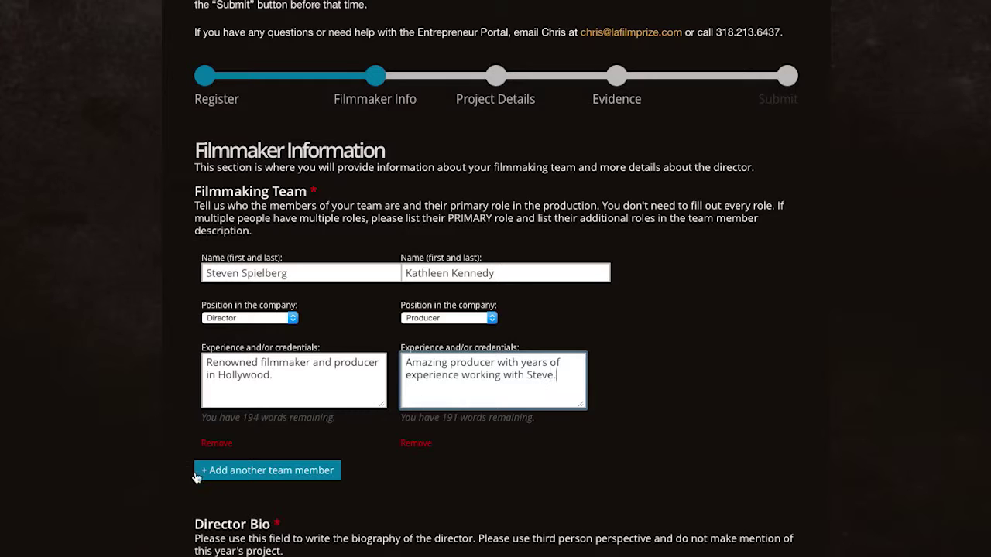
- Add a third team member as Composer with the credential "'nuff said"
{"action": "left_click", "coordinate": [258, 474]}
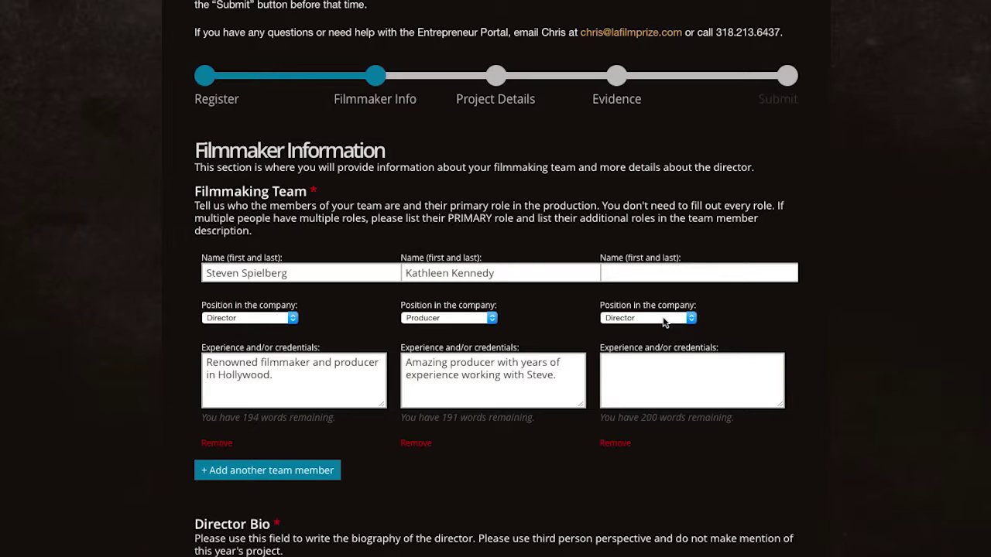
{"action": "left_click", "coordinate": [656, 319]}
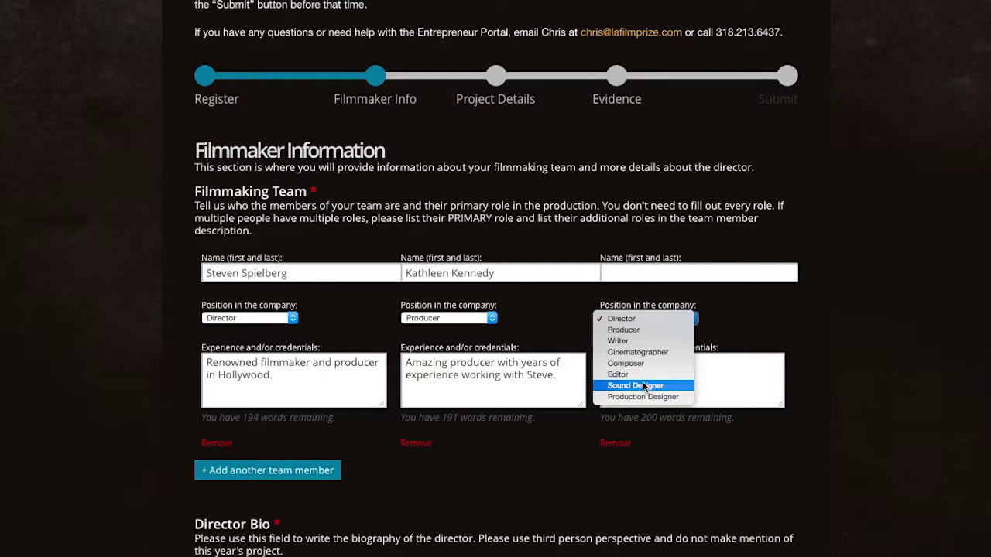
{"action": "left_click", "coordinate": [635, 363]}
{"action": "left_click", "coordinate": [631, 275]}
{"action": "type", "text": "John Williams"}
{"action": "key", "text": "Tab"}
{"action": "key", "text": "Tab"}
{"action": "type", "text": "'nuff said."}
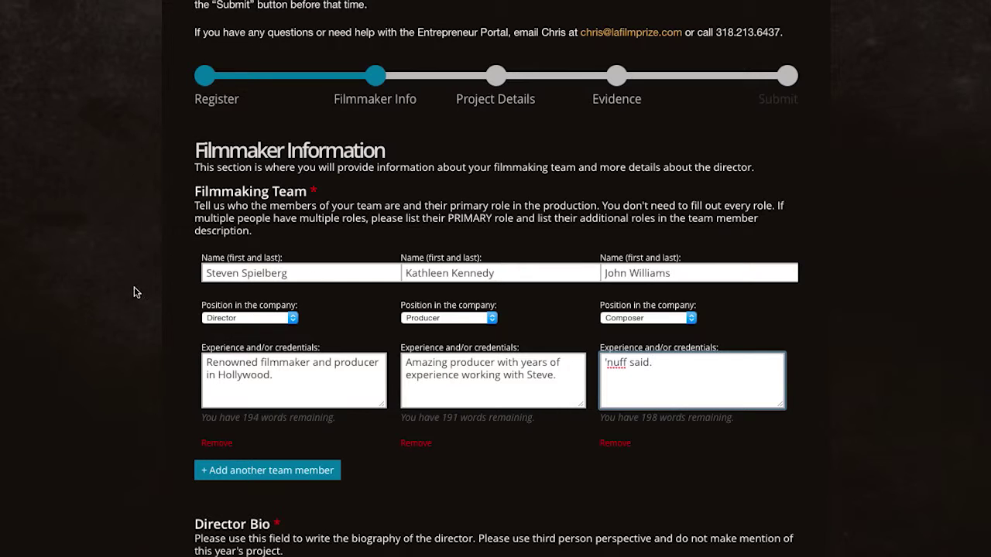
- Save the profile with the team members entered so far
{"action": "scroll", "coordinate": [108, 326], "scroll_direction": "down", "scroll_amount": 3}
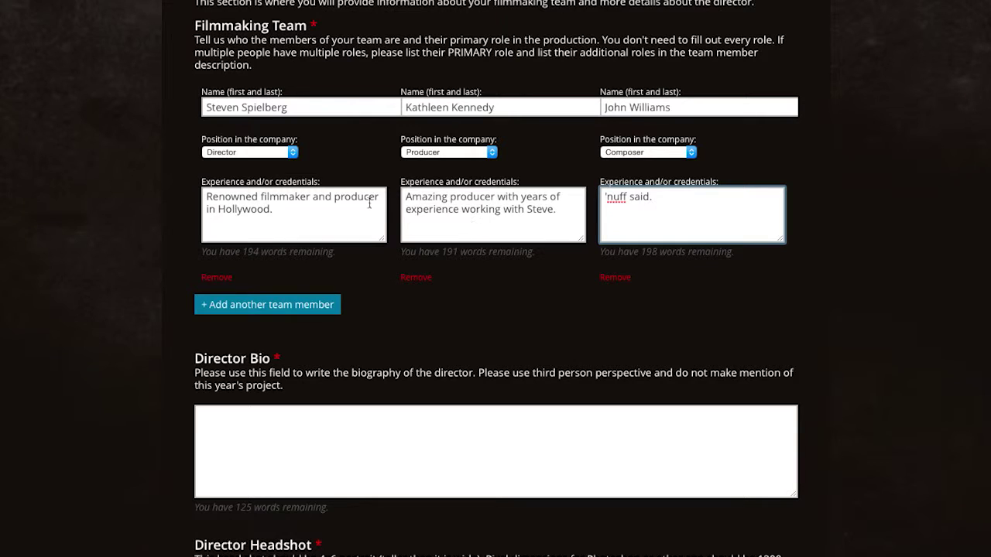
{"action": "scroll", "coordinate": [102, 307], "scroll_direction": "down", "scroll_amount": 5}
{"action": "scroll", "coordinate": [103, 251], "scroll_direction": "down", "scroll_amount": 3}
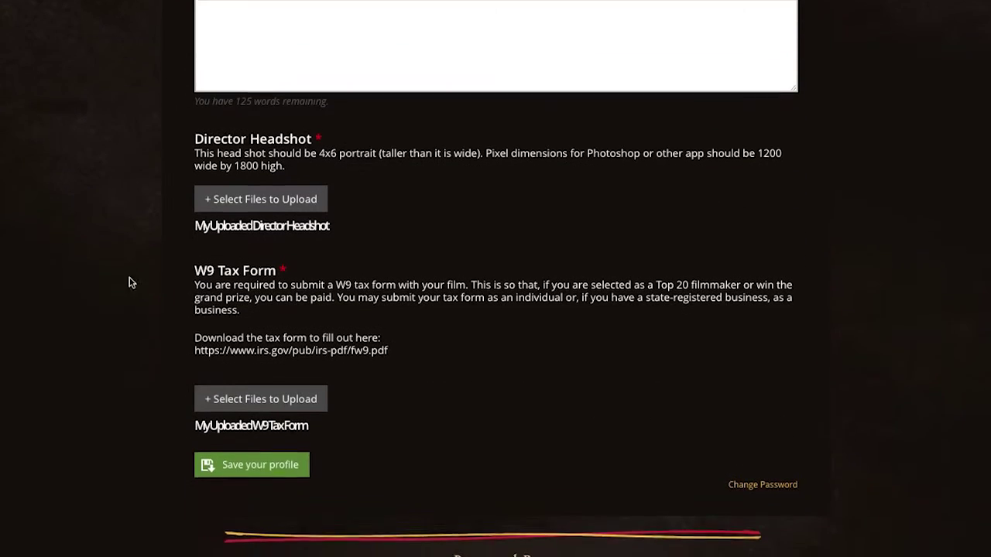
{"action": "left_click", "coordinate": [257, 462]}
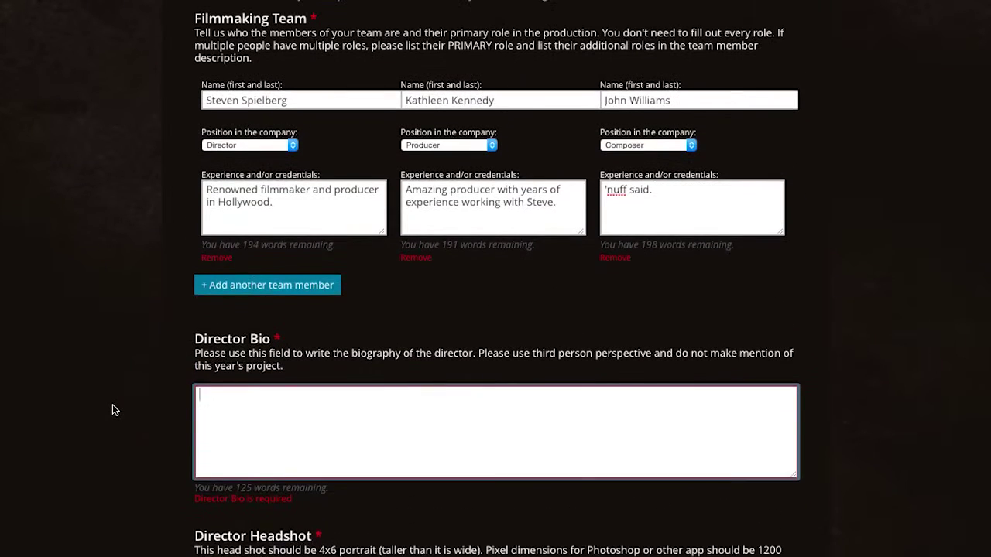
- Write the Director Bio citing Jaws, Duel and Academy Award nominations, then save
{"action": "scroll", "coordinate": [258, 442], "scroll_direction": "down", "scroll_amount": 2}
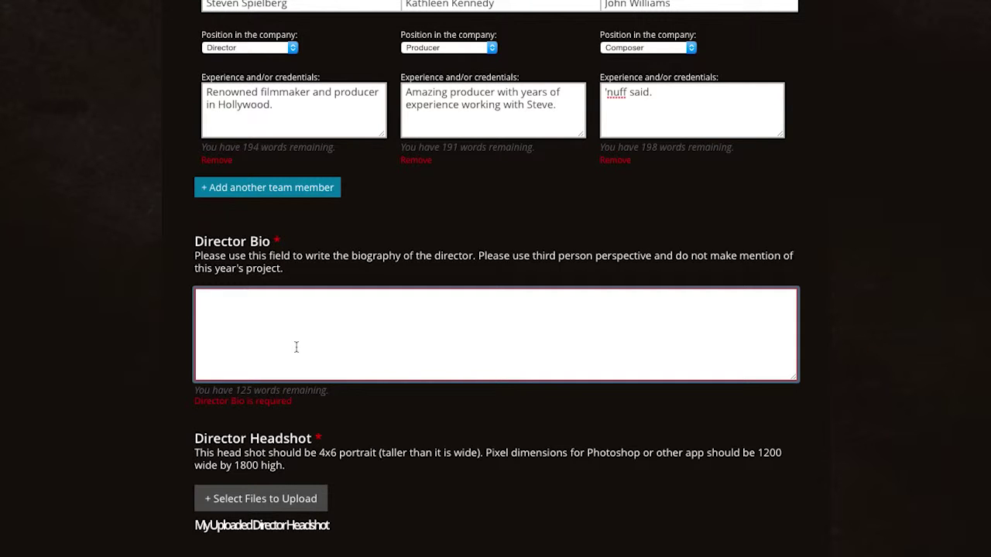
{"action": "type", "text": "Steven is the director of s"}
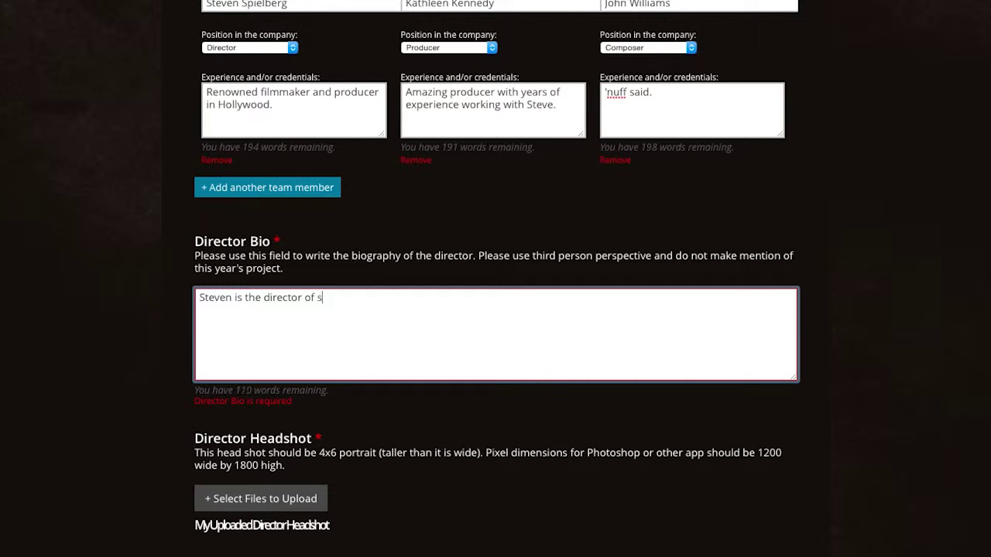
{"action": "type", "text": "uch blockbuster hits as Jaws and Duel. "}
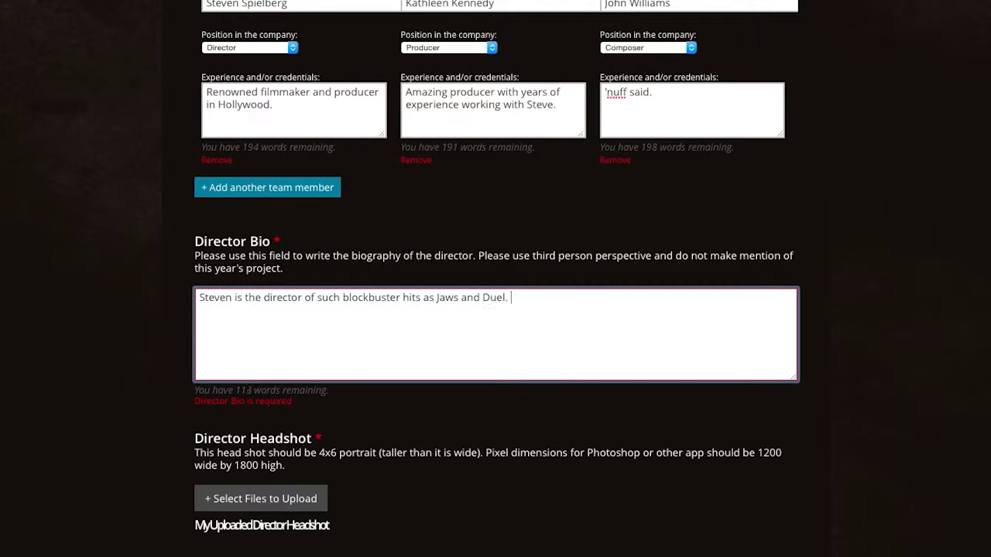
{"action": "type", "text": "He has been nominated for several academ"}
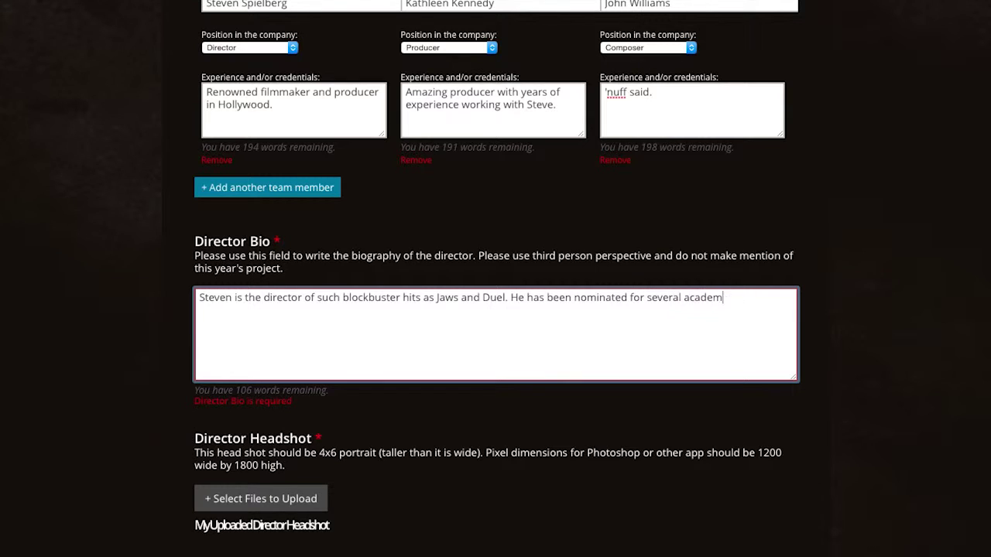
{"action": "type", "text": "y awards and is looking forward to inspiring young"}
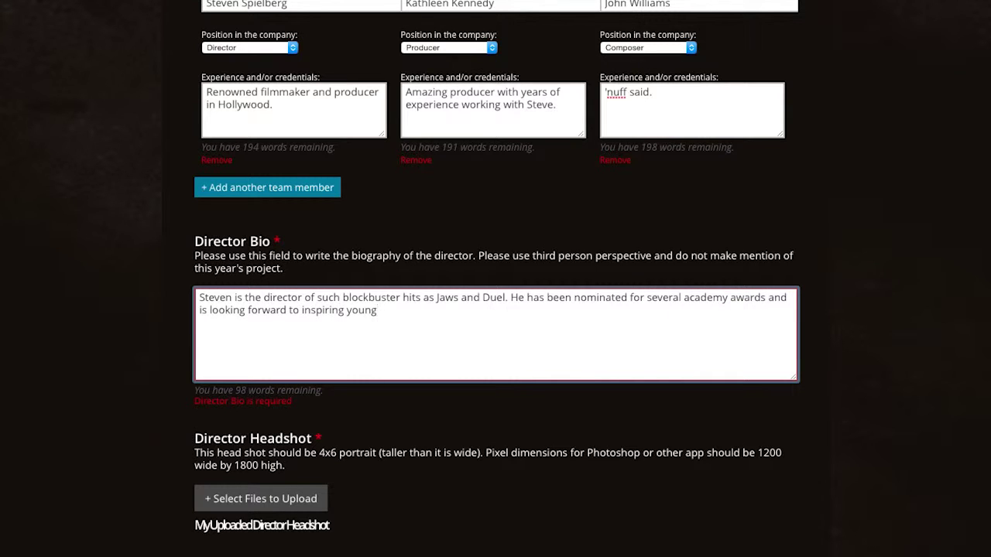
{"action": "type", "text": " children in his career."}
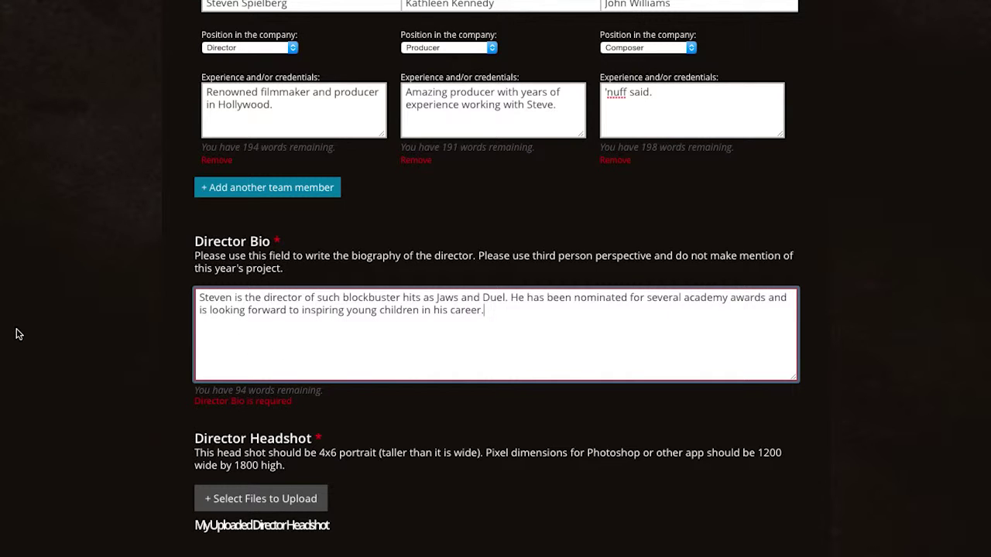
{"action": "scroll", "coordinate": [71, 330], "scroll_direction": "down", "scroll_amount": 2}
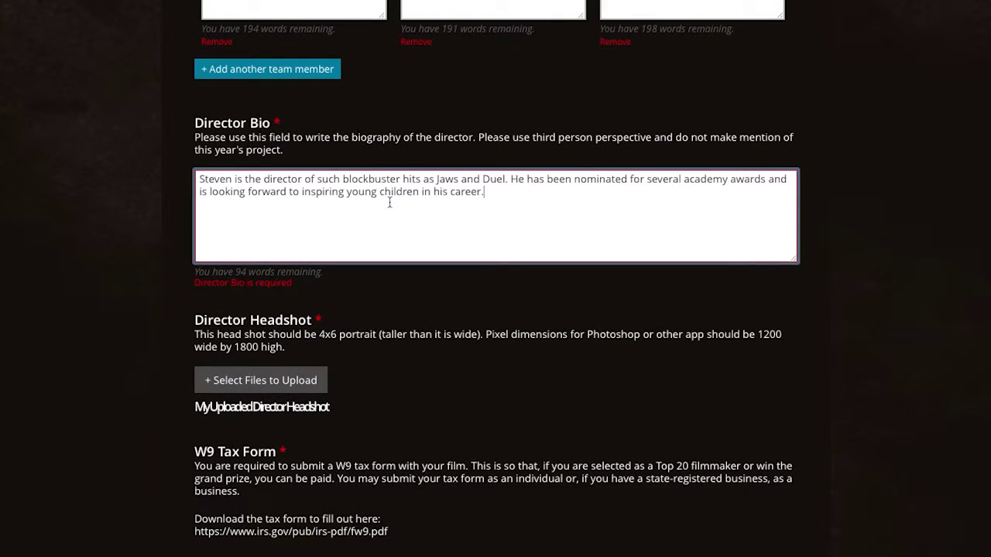
{"action": "left_click", "coordinate": [11, 449]}
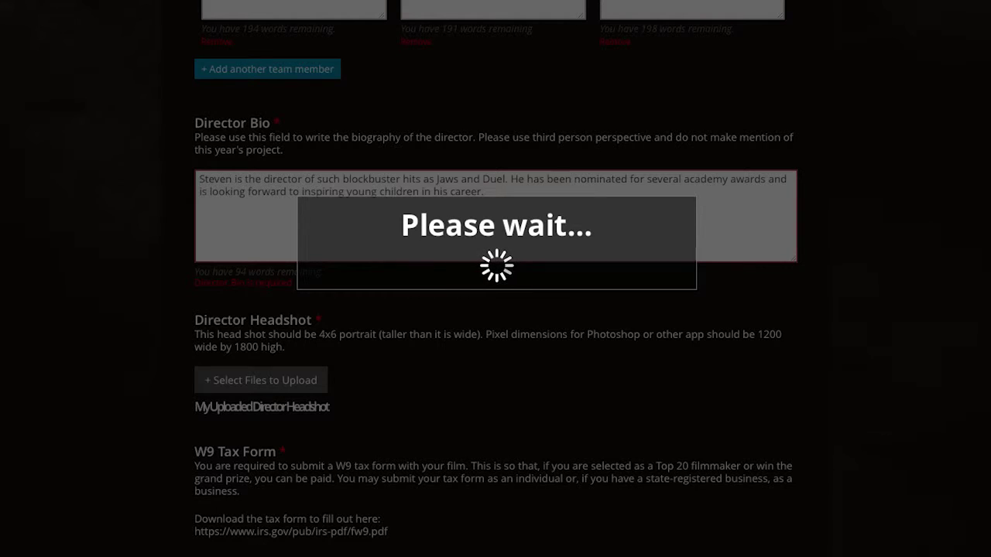
- Upload the director's 4x6 headshot photo from the Director Headshot folder
{"action": "scroll", "coordinate": [290, 349], "scroll_direction": "down", "scroll_amount": 1}
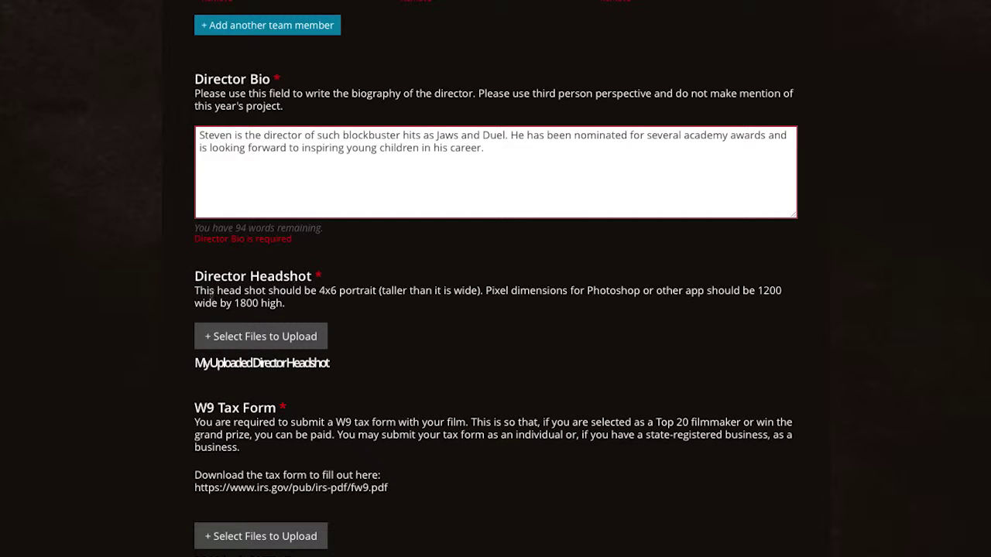
{"action": "left_click_drag", "start_coordinate": [196, 293], "coordinate": [353, 290]}
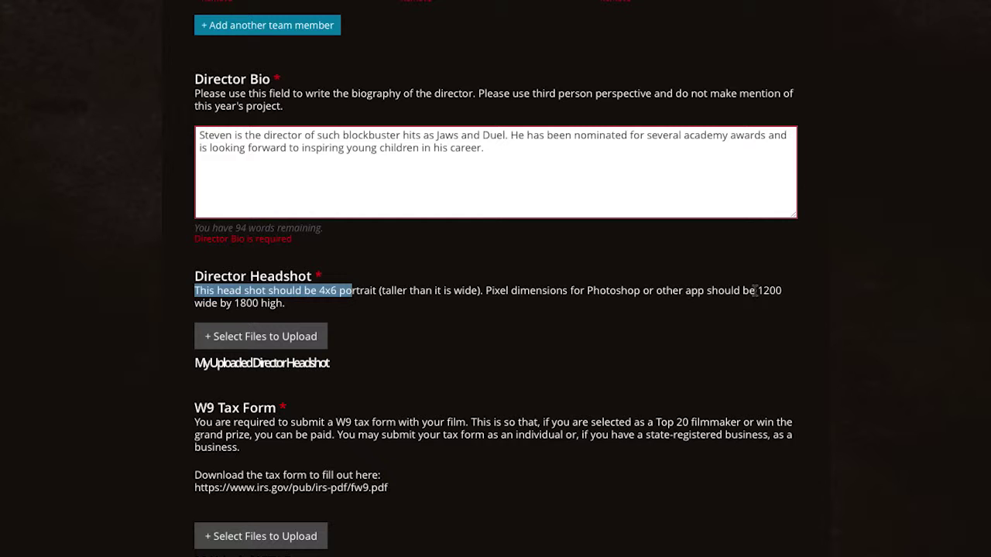
{"action": "left_click", "coordinate": [490, 302]}
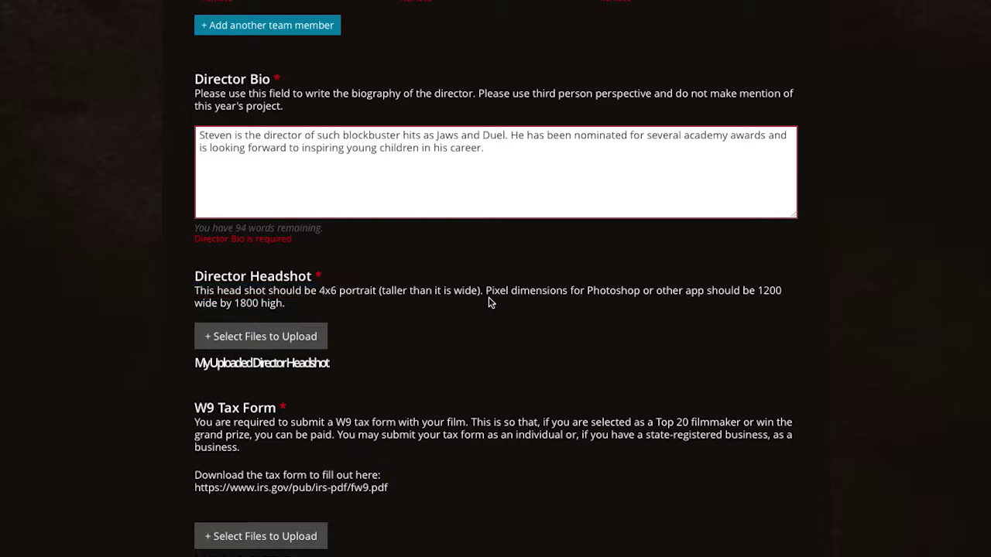
{"action": "left_click", "coordinate": [262, 337]}
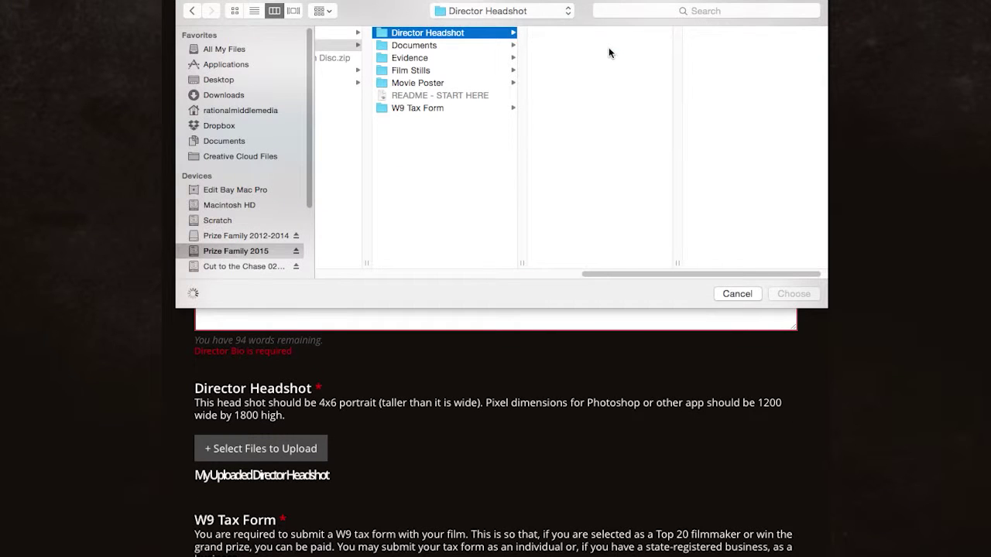
{"action": "left_click", "coordinate": [608, 32]}
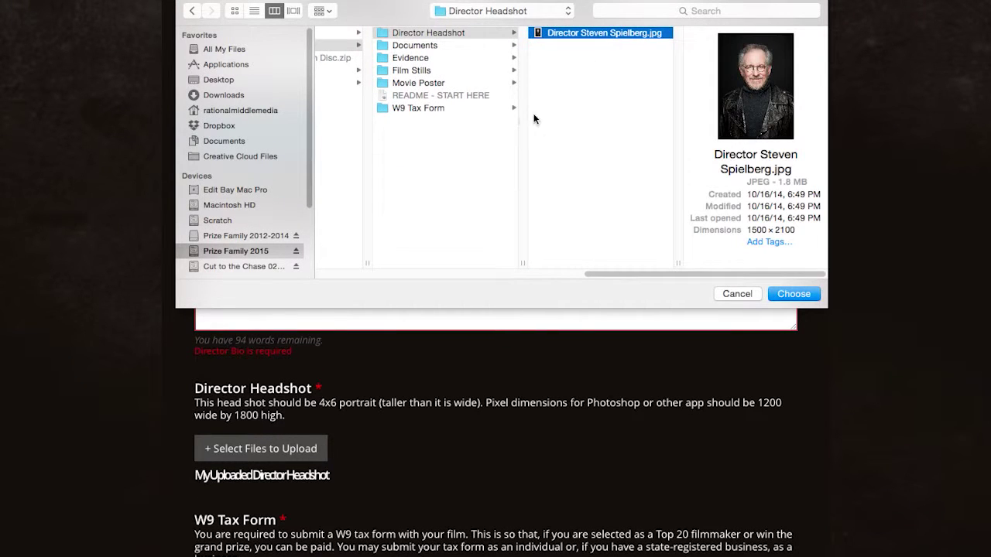
{"action": "double_click", "coordinate": [601, 32]}
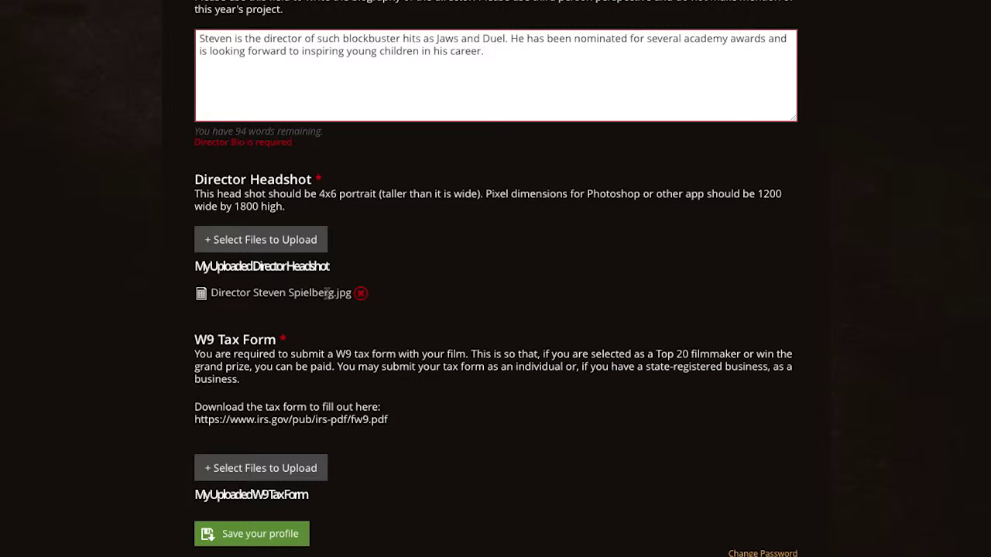
- Cancel the headshot deletion so the uploaded file stays
{"action": "left_click", "coordinate": [361, 297]}
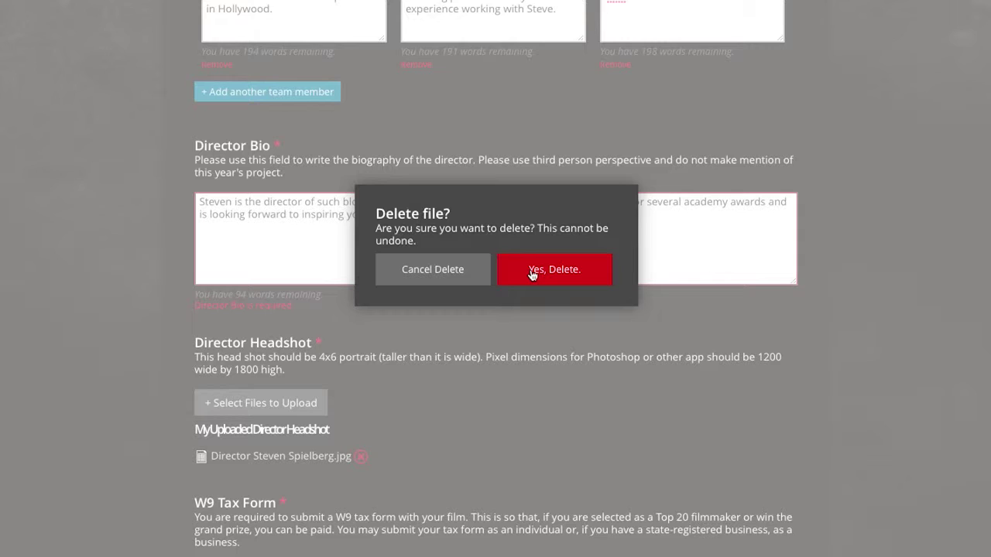
{"action": "left_click", "coordinate": [428, 271]}
{"action": "scroll", "coordinate": [442, 387], "scroll_direction": "down", "scroll_amount": 3}
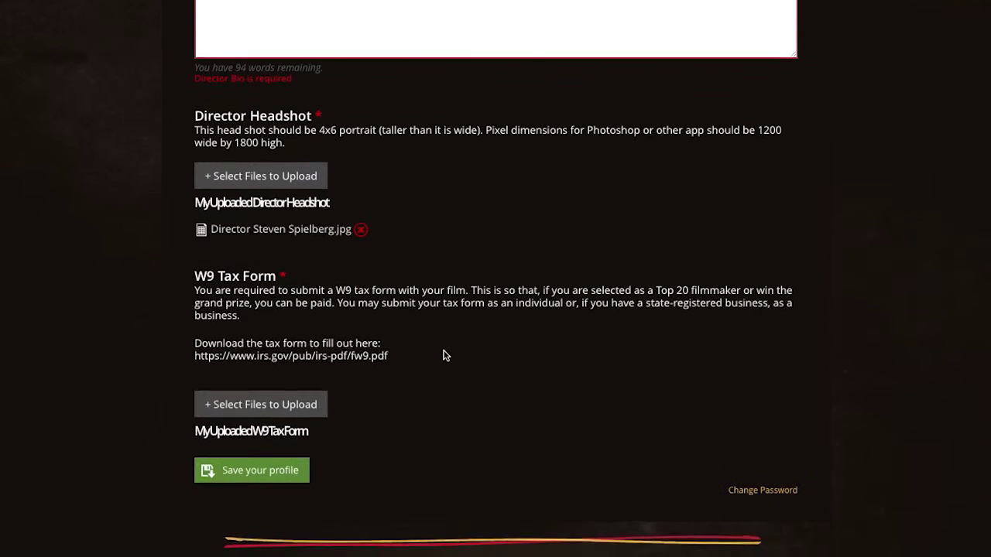
- Attach fw9.pdf from the W9 Tax Form folder under W9 Tax Form, then save the profile
{"action": "left_click", "coordinate": [273, 405]}
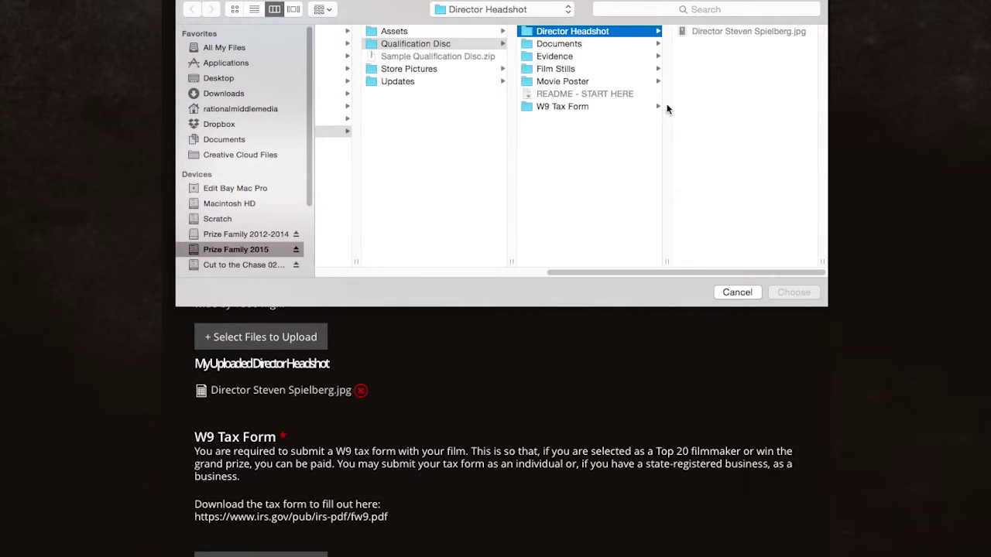
{"action": "left_click", "coordinate": [607, 107]}
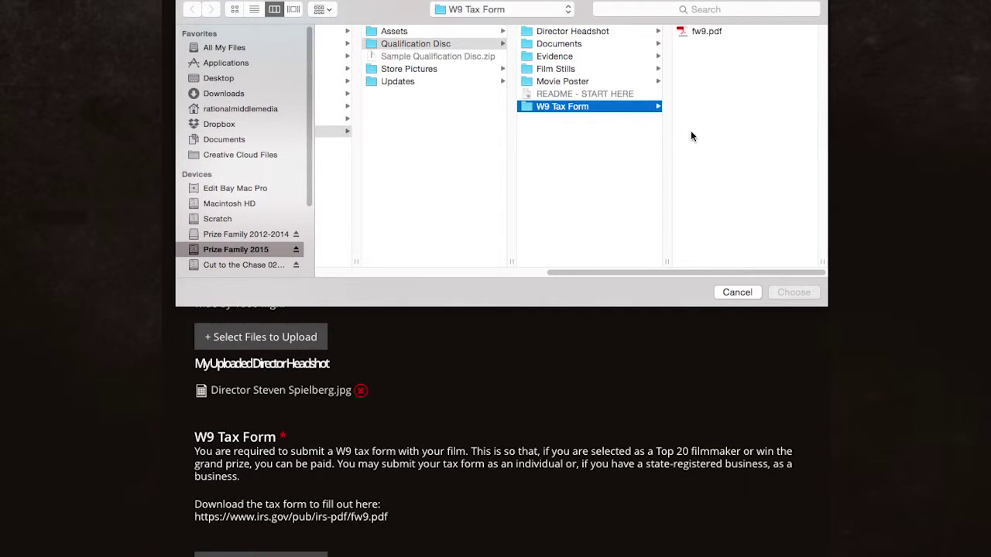
{"action": "left_click", "coordinate": [685, 33]}
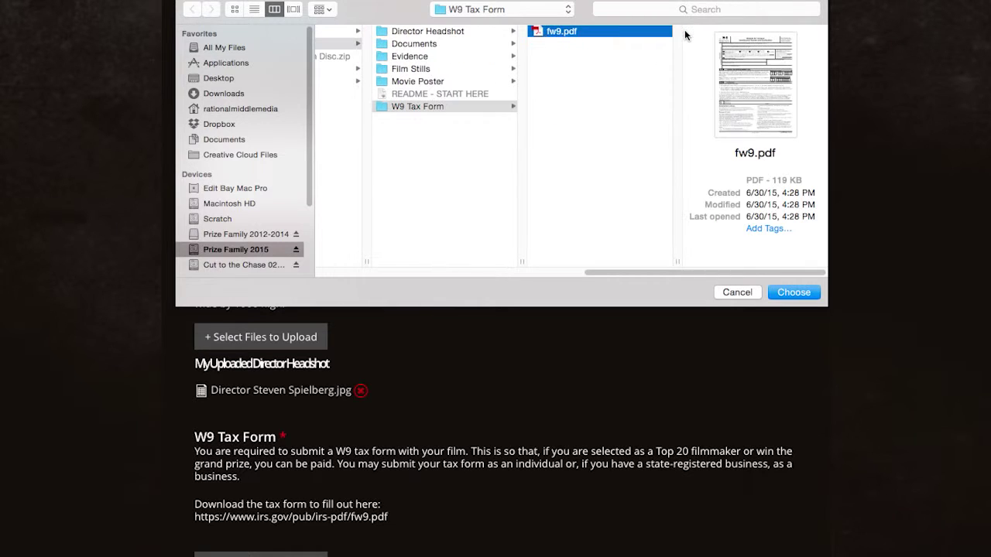
{"action": "double_click", "coordinate": [545, 31]}
{"action": "scroll", "coordinate": [400, 117], "scroll_direction": "down", "scroll_amount": 5}
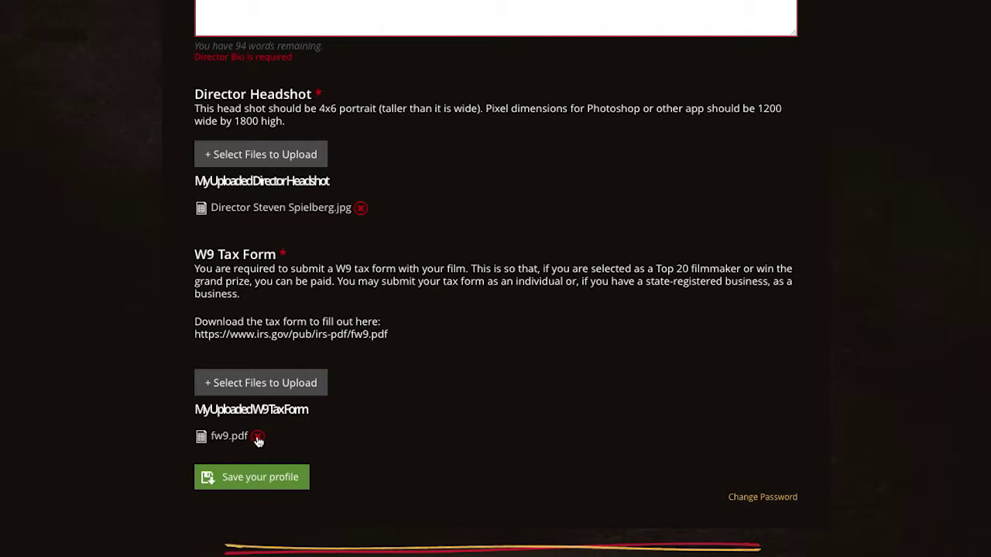
{"action": "left_click", "coordinate": [264, 478]}
{"action": "scroll", "coordinate": [838, 407], "scroll_direction": "up", "scroll_amount": 1}
{"action": "scroll", "coordinate": [509, 424], "scroll_direction": "up", "scroll_amount": 2}
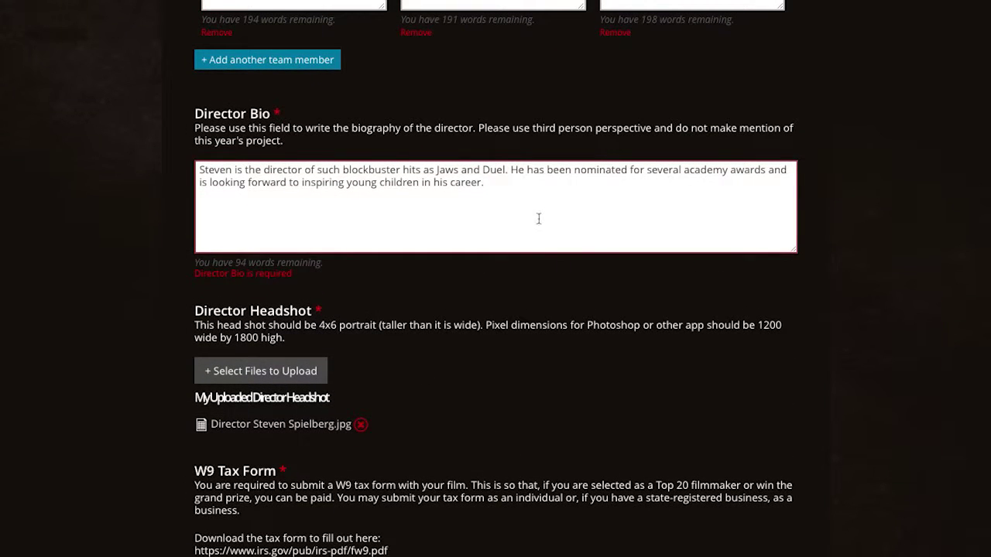
{"action": "scroll", "coordinate": [508, 372], "scroll_direction": "down", "scroll_amount": 1}
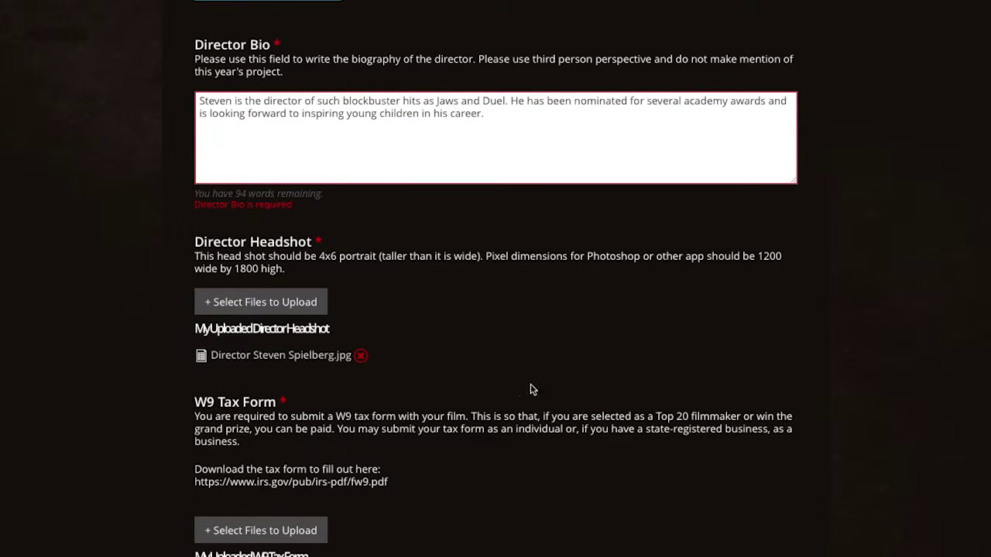
{"action": "scroll", "coordinate": [561, 393], "scroll_direction": "down", "scroll_amount": 1}
{"action": "scroll", "coordinate": [560, 395], "scroll_direction": "up", "scroll_amount": 4}
{"action": "scroll", "coordinate": [561, 395], "scroll_direction": "up", "scroll_amount": 4}
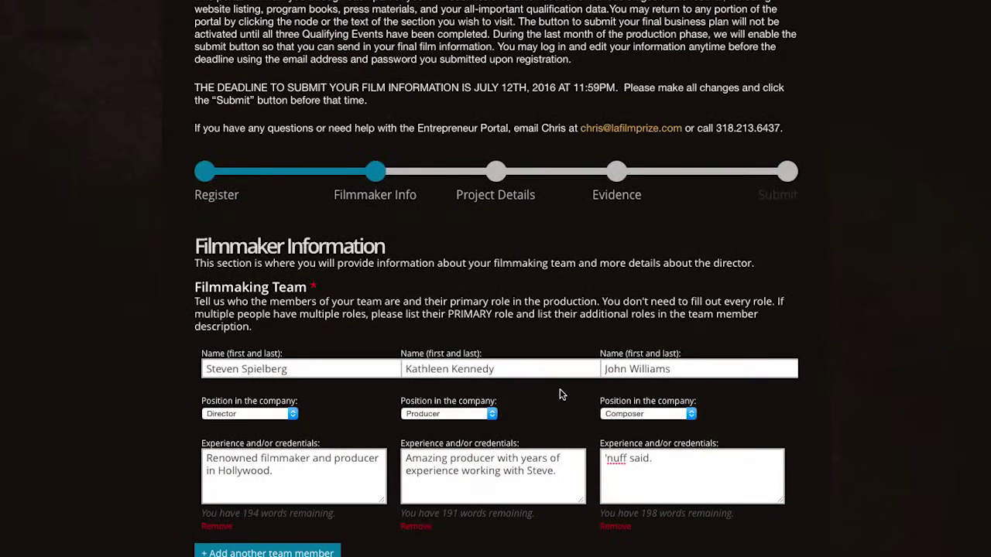
- Go to Project Details and look over the empty Logline, Film Stills and Movie Poster fields
{"action": "left_click", "coordinate": [487, 169]}
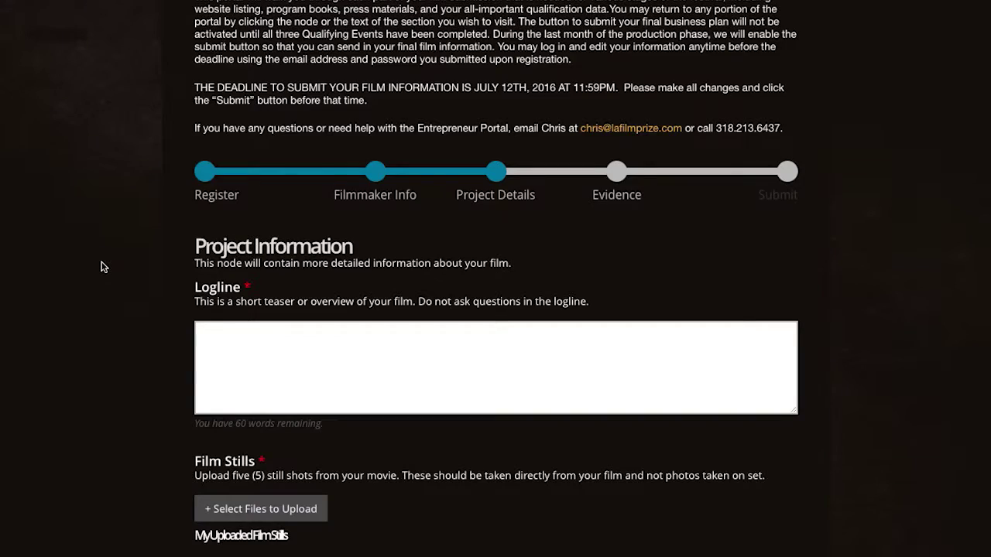
{"action": "scroll", "coordinate": [102, 267], "scroll_direction": "down", "scroll_amount": 3}
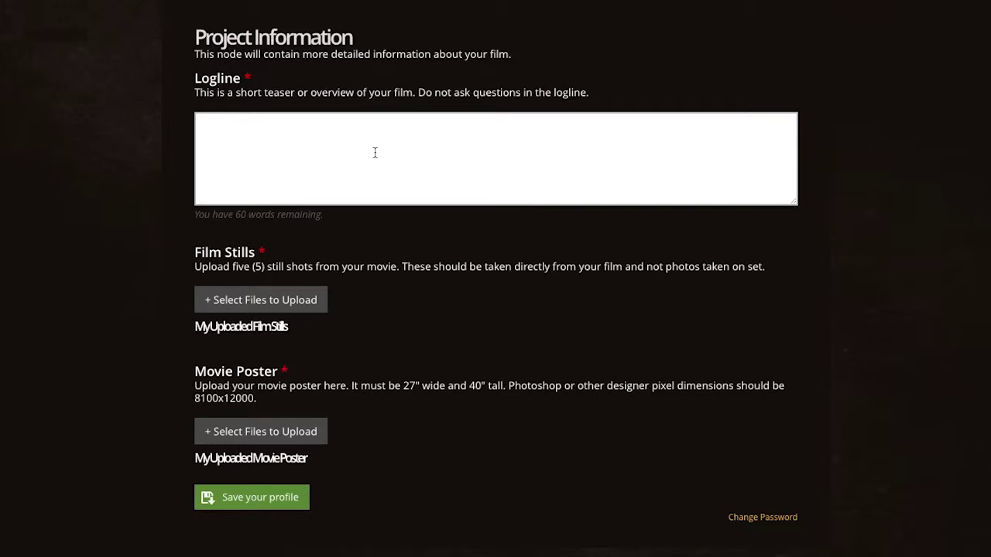
{"action": "scroll", "coordinate": [149, 198], "scroll_direction": "down", "scroll_amount": 1}
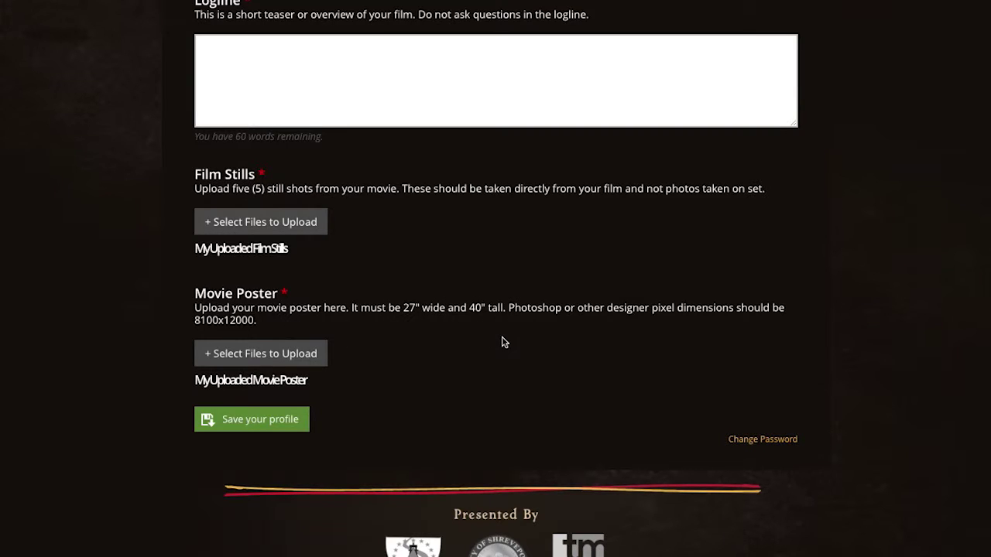
{"action": "scroll", "coordinate": [503, 341], "scroll_direction": "up", "scroll_amount": 2}
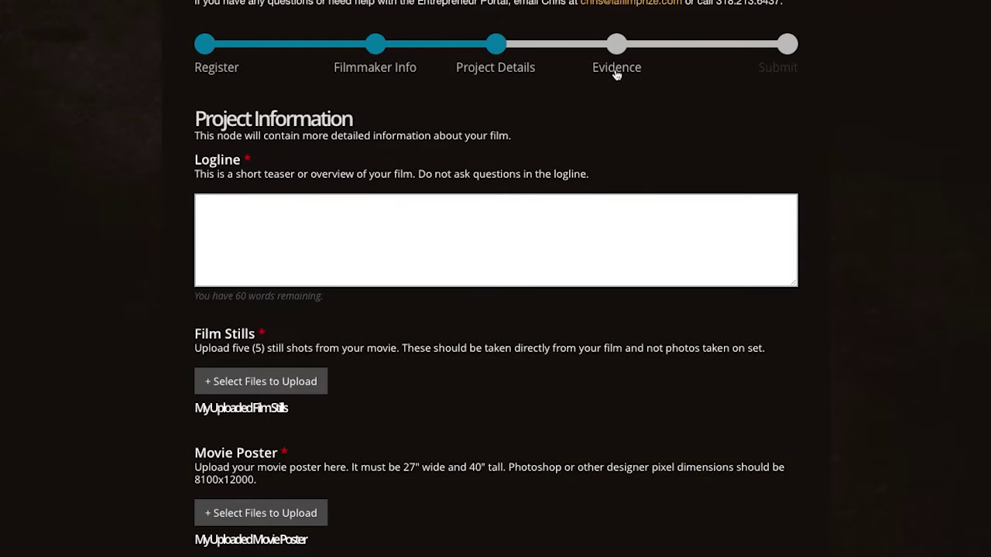
- Go to Evidence and look over Shoot Dates, Filming Locations, Photos on Set and Additional Evidence
{"action": "left_click", "coordinate": [619, 62]}
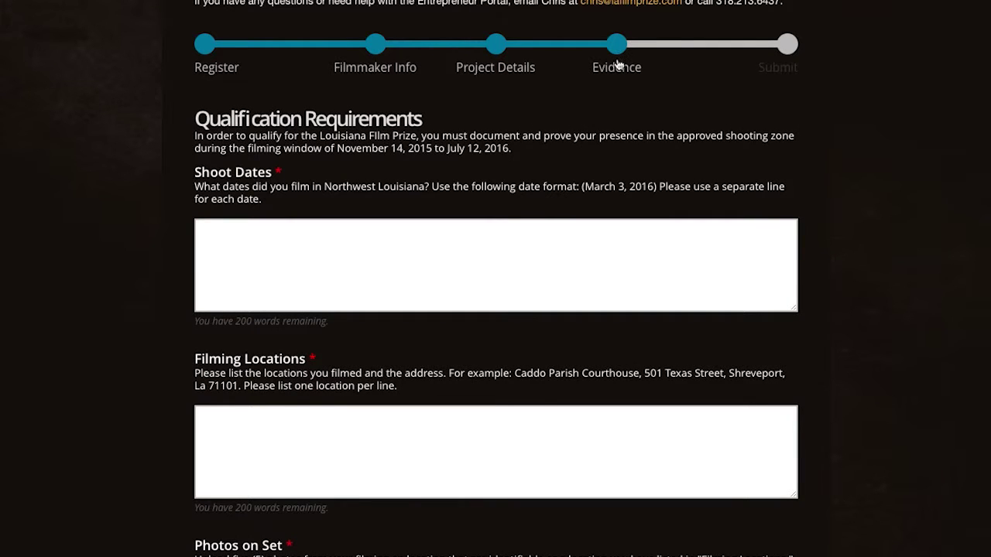
{"action": "scroll", "coordinate": [129, 130], "scroll_direction": "down", "scroll_amount": 1}
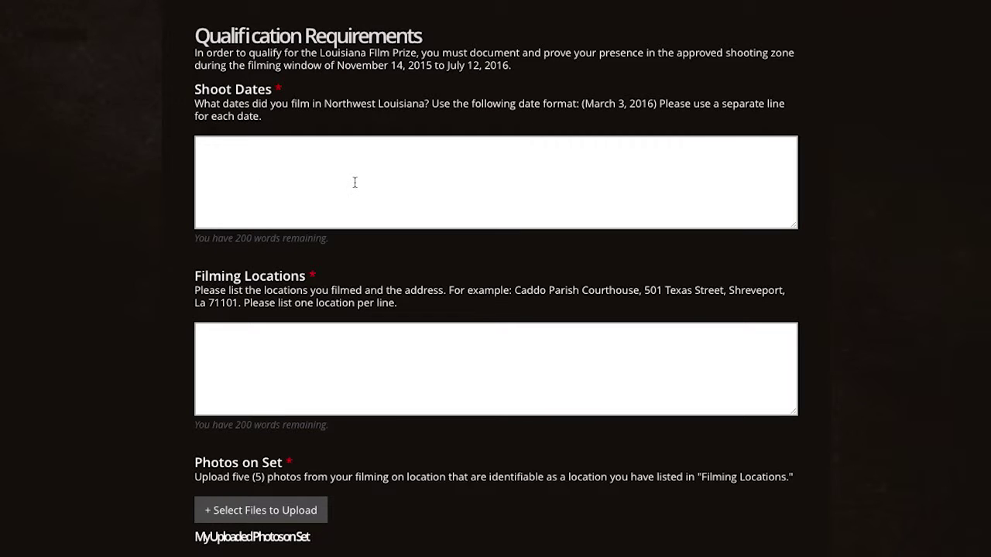
{"action": "scroll", "coordinate": [297, 189], "scroll_direction": "down", "scroll_amount": 1}
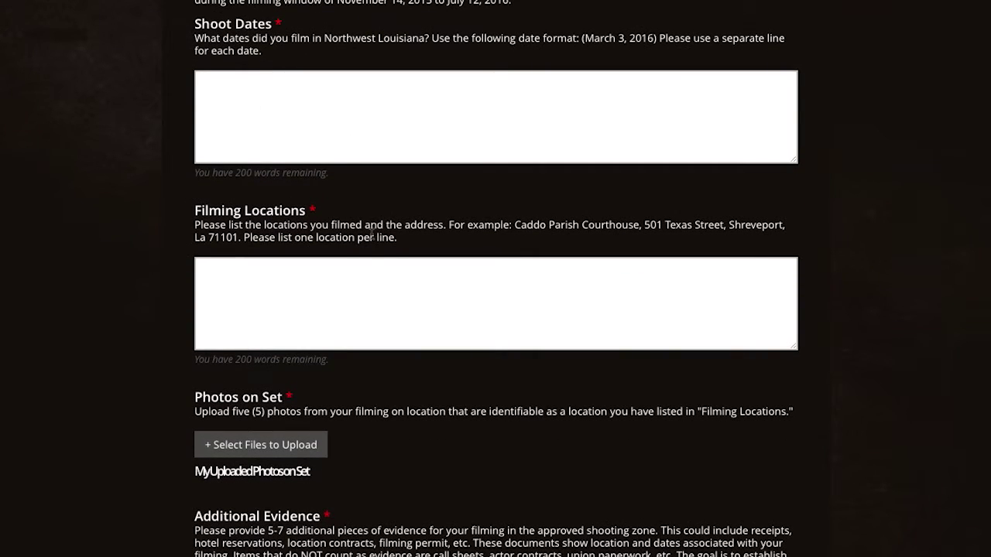
{"action": "scroll", "coordinate": [372, 235], "scroll_direction": "down", "scroll_amount": 2}
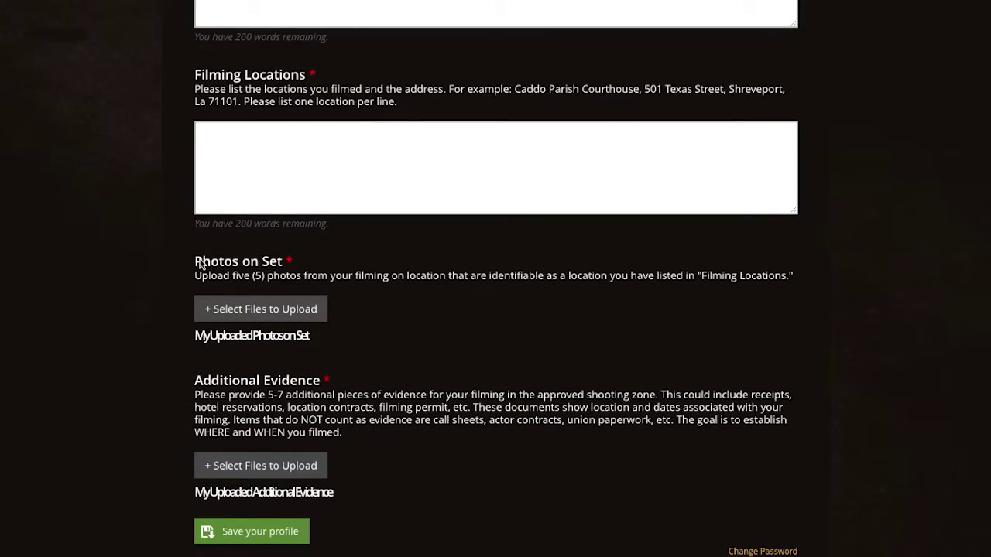
{"action": "left_click_drag", "start_coordinate": [194, 262], "coordinate": [350, 270]}
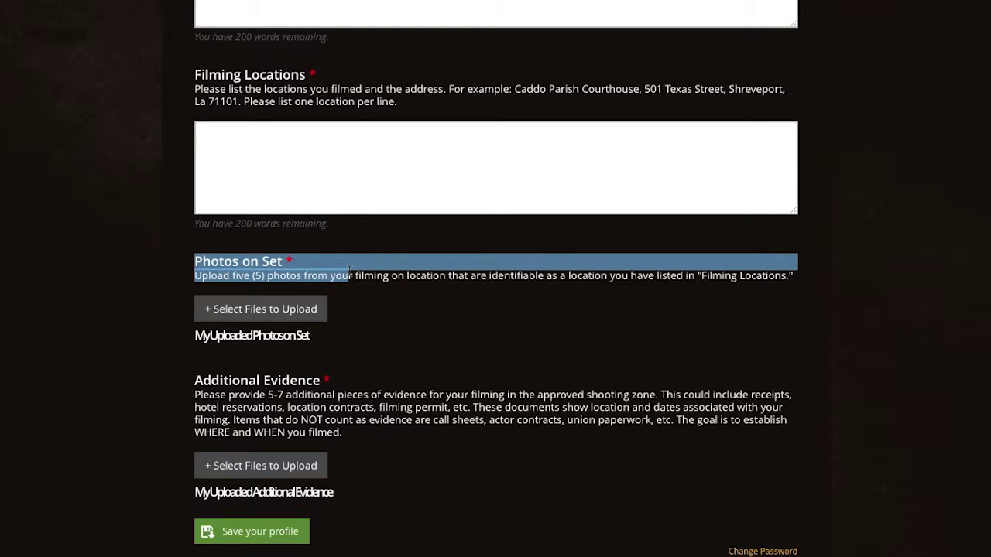
{"action": "left_click", "coordinate": [362, 275]}
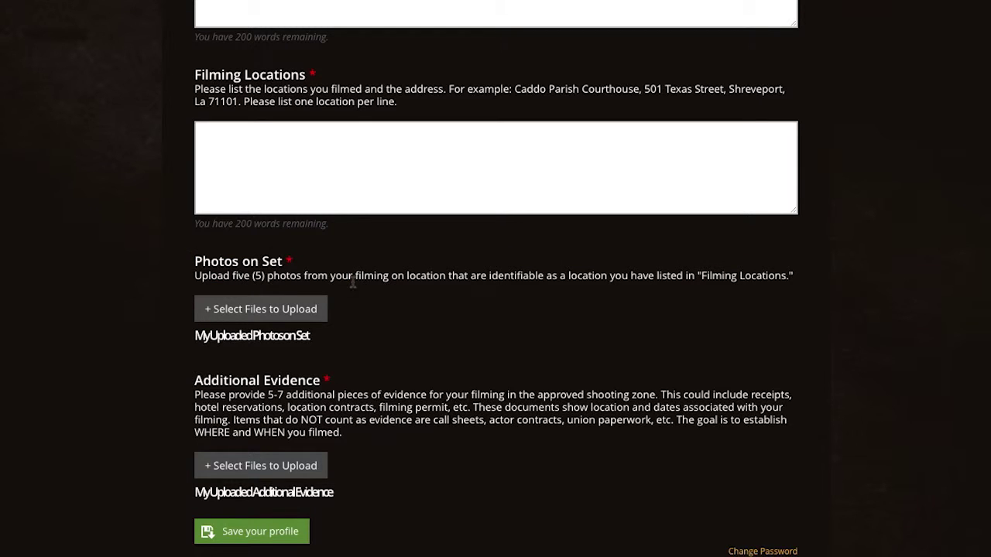
{"action": "scroll", "coordinate": [366, 391], "scroll_direction": "down", "scroll_amount": 2}
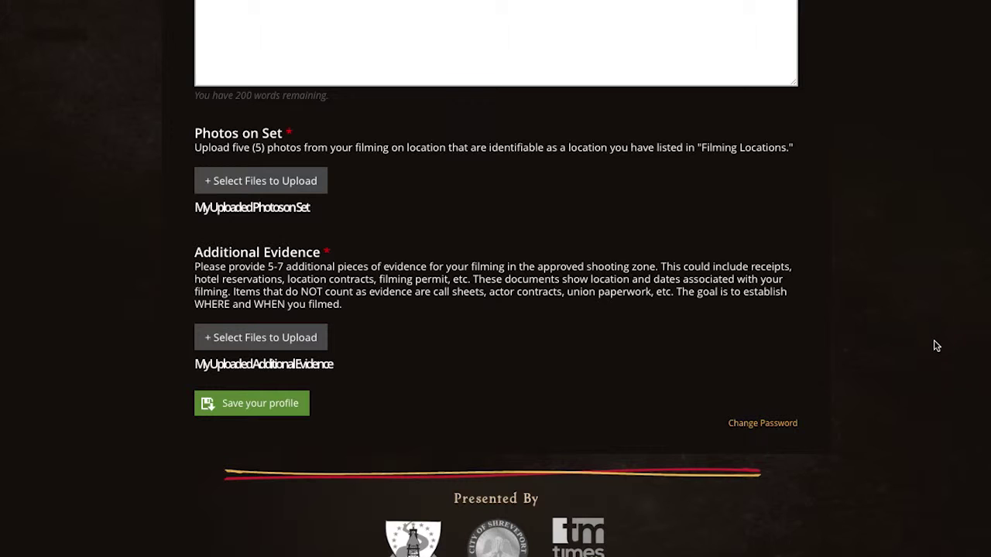
- Save the Evidence section, noting that the Submit step is still unavailable
{"action": "left_click", "coordinate": [254, 405]}
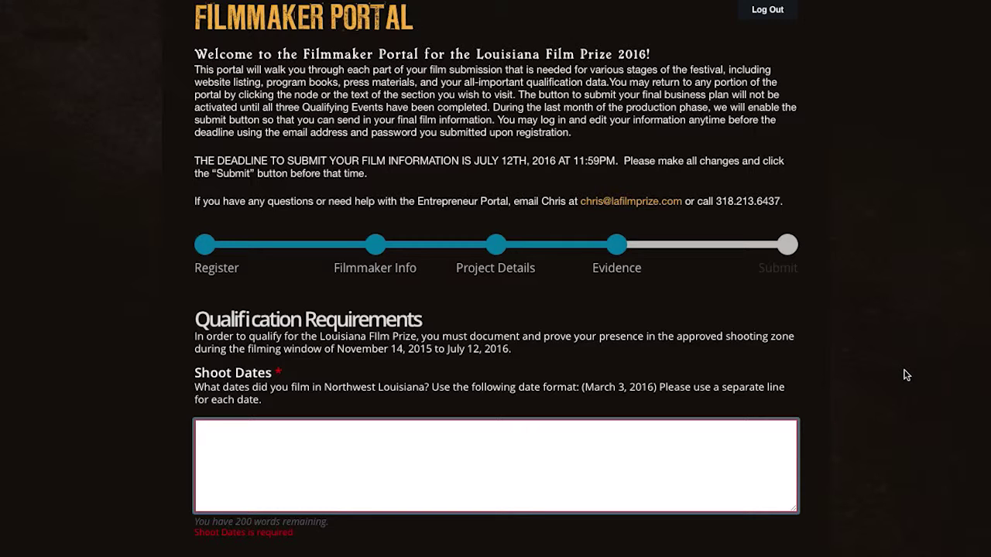
{"action": "left_click", "coordinate": [765, 268]}
{"action": "left_click_drag", "start_coordinate": [773, 267], "coordinate": [796, 268]}
{"action": "left_click", "coordinate": [788, 247]}
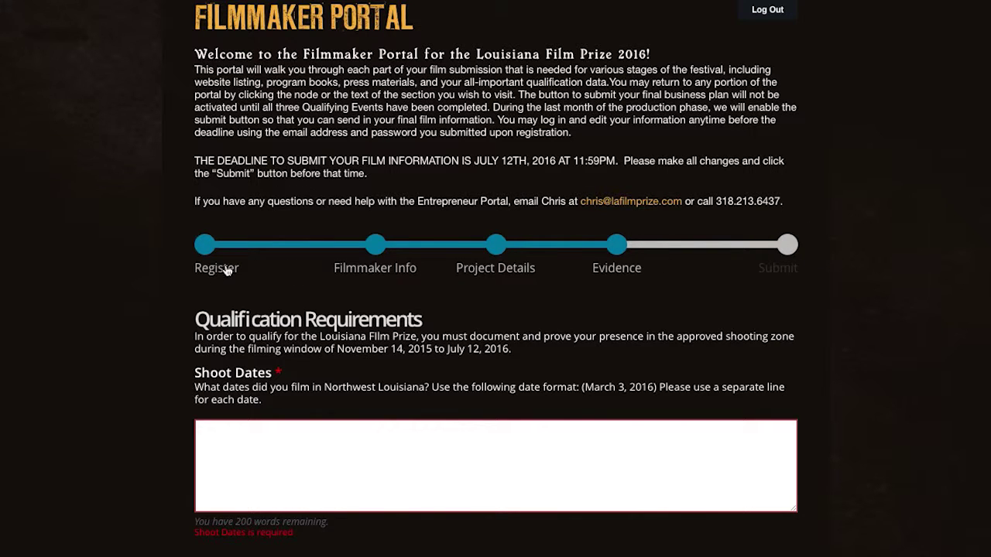
- Scroll back to the top of the portal to review the Qualification Requirements
{"action": "scroll", "coordinate": [907, 292], "scroll_direction": "down", "scroll_amount": 3}
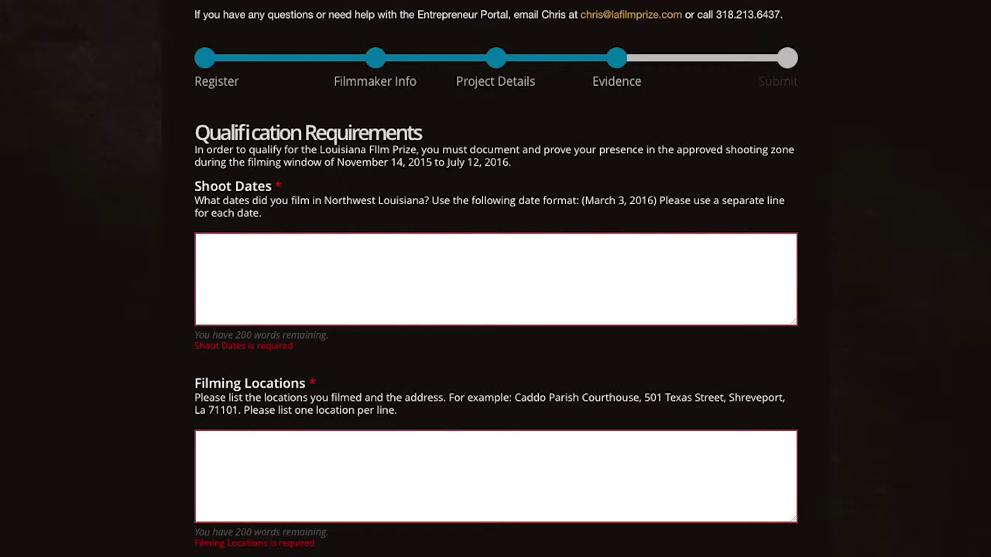
{"action": "scroll", "coordinate": [989, 39], "scroll_direction": "up", "scroll_amount": 4}
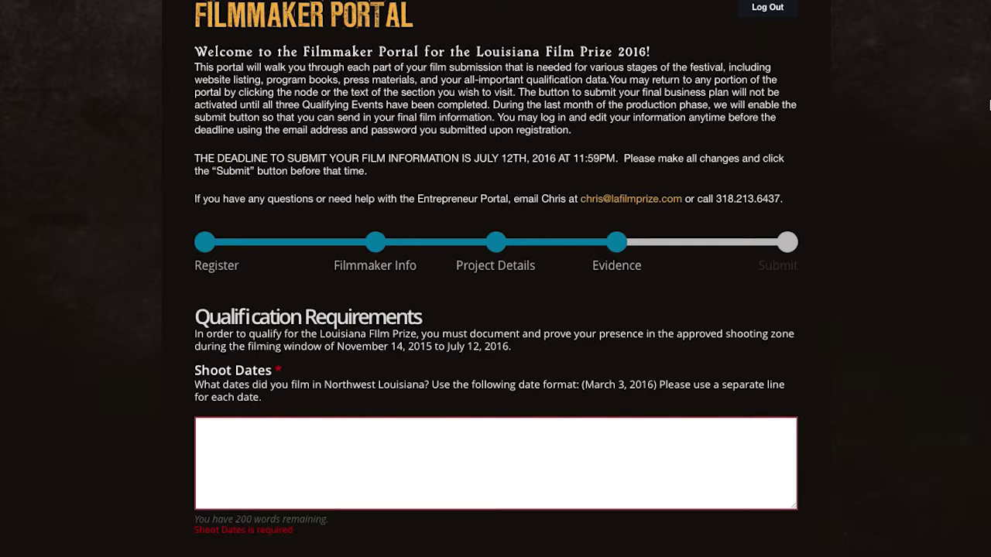
{"action": "scroll", "coordinate": [990, 104], "scroll_direction": "up", "scroll_amount": 3}
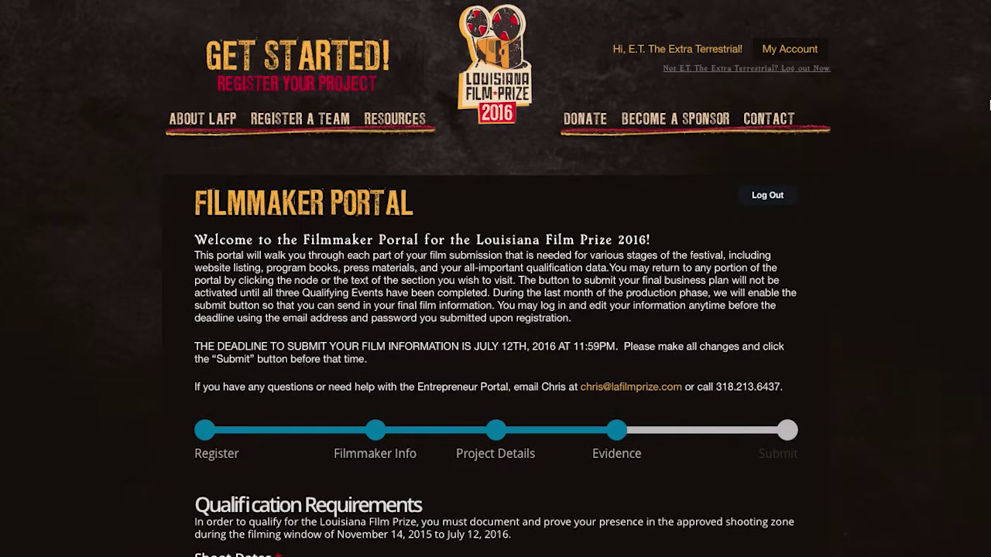